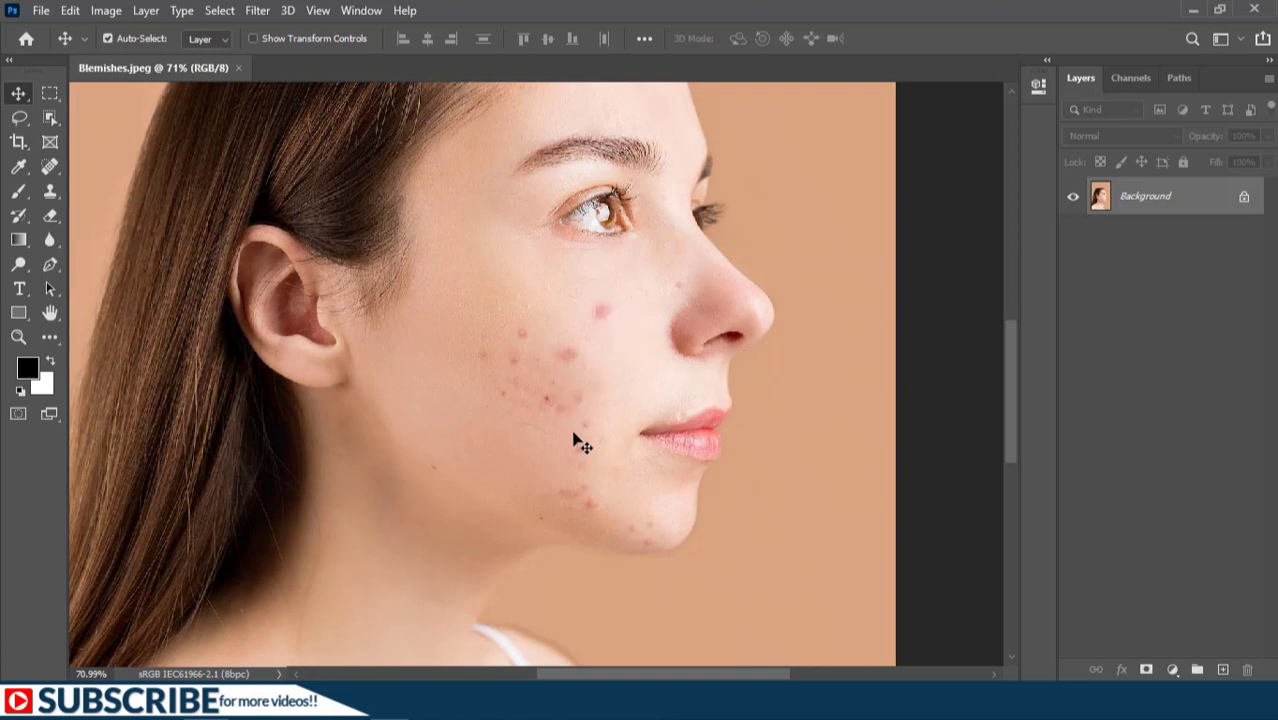
# Step: Fit the whole Blemishes.jpeg portrait in the window with Ctrl+0
pyautogui.hotkey('ctrl', '0')
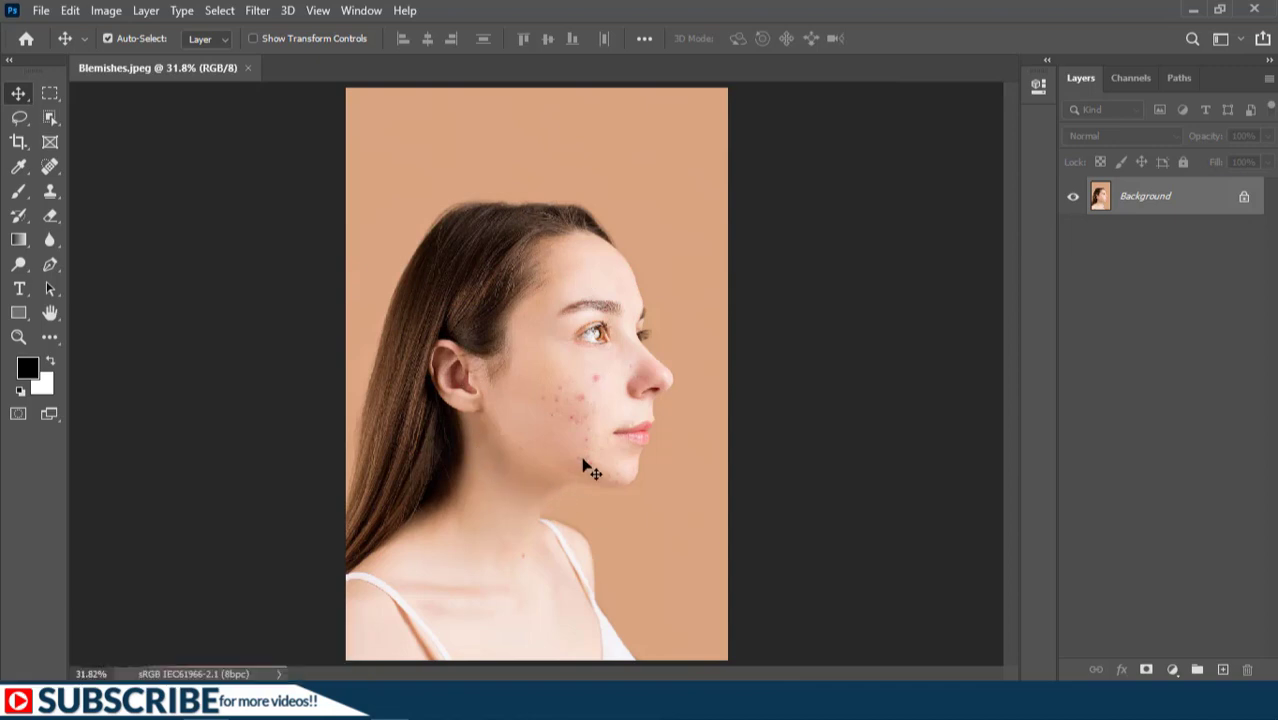
# Step: Add a Curves 1 layer with the RGB curve's midpoint pulled slightly down
pyautogui.click(1172, 669)
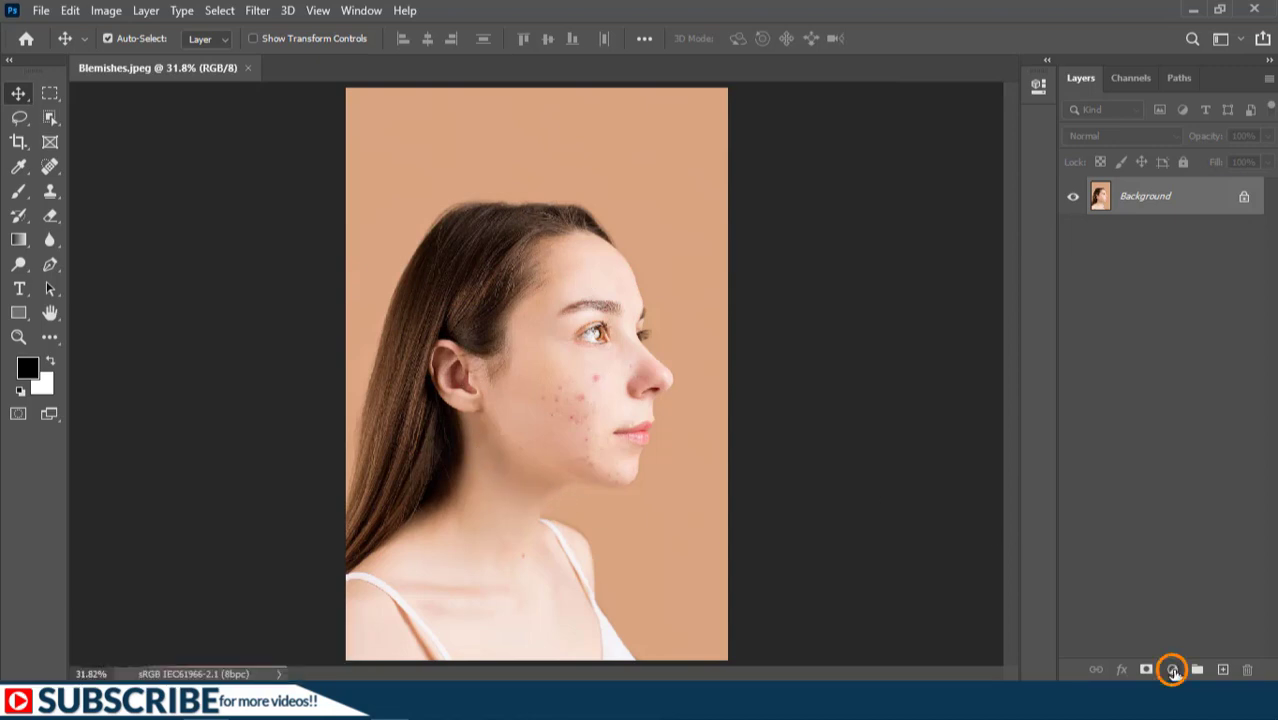
pyautogui.click(1162, 430)
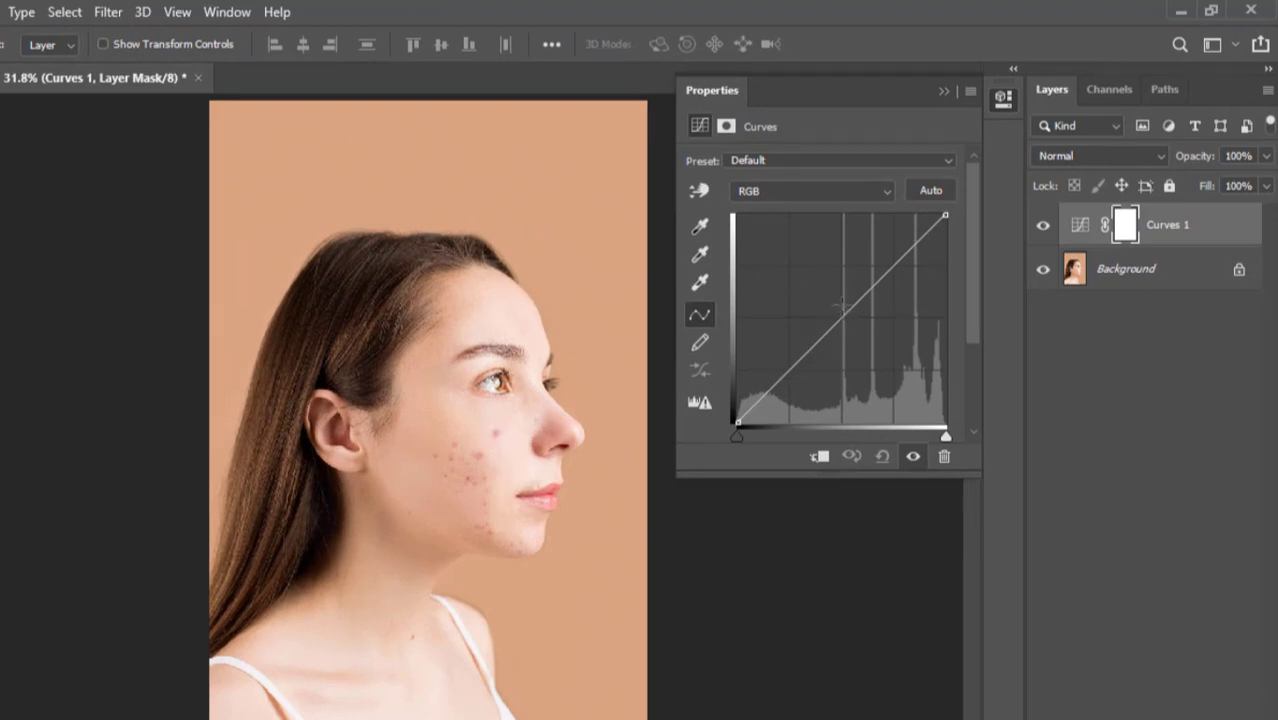
pyautogui.click(840, 190)
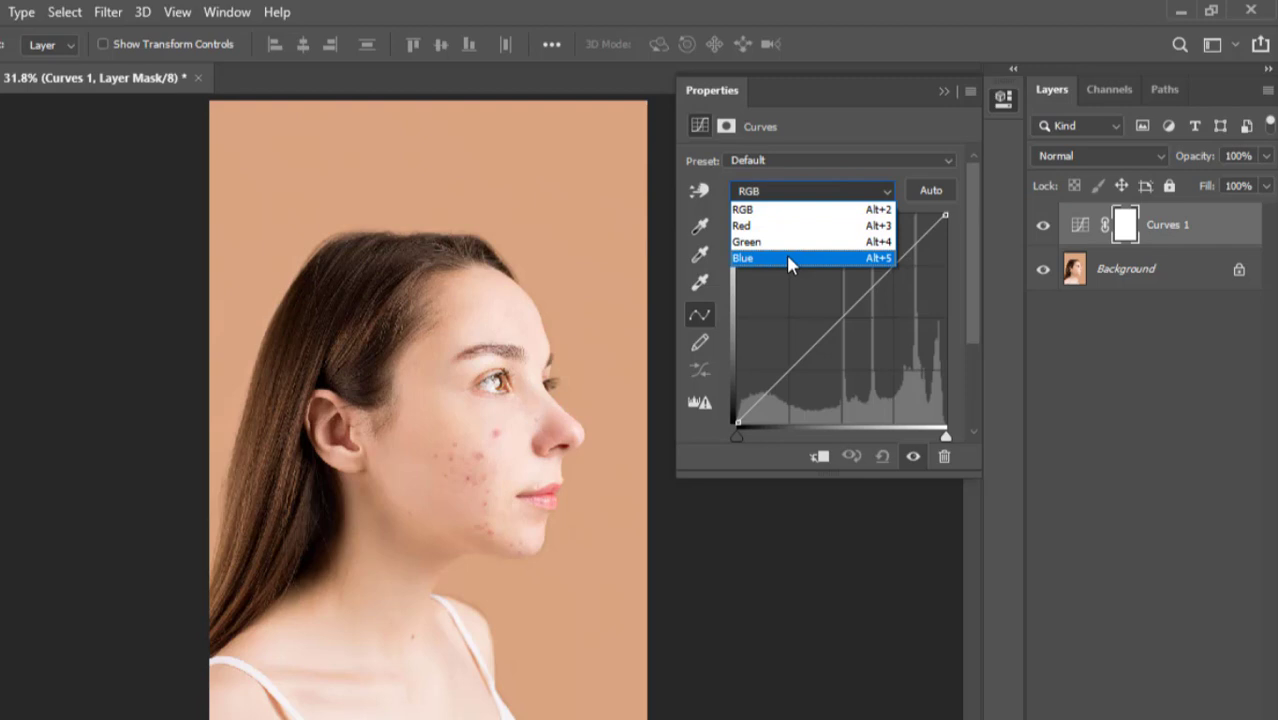
pyautogui.click(749, 209)
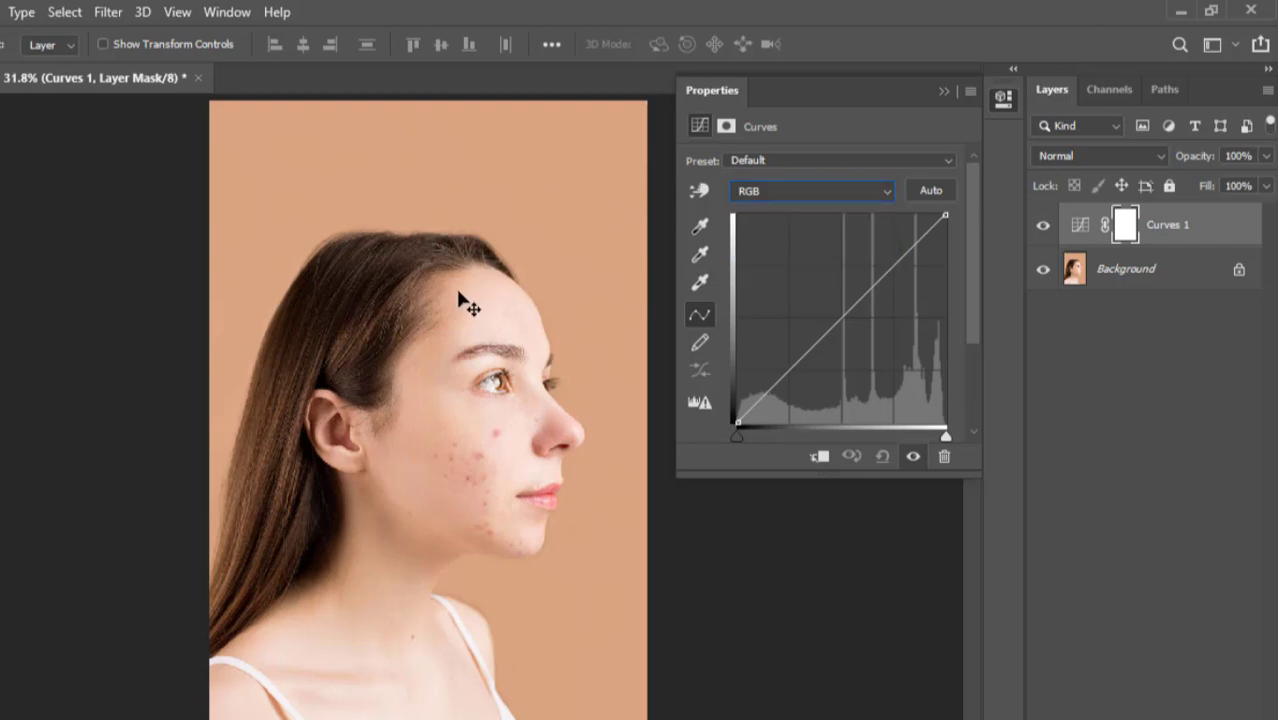
pyautogui.click(845, 320)
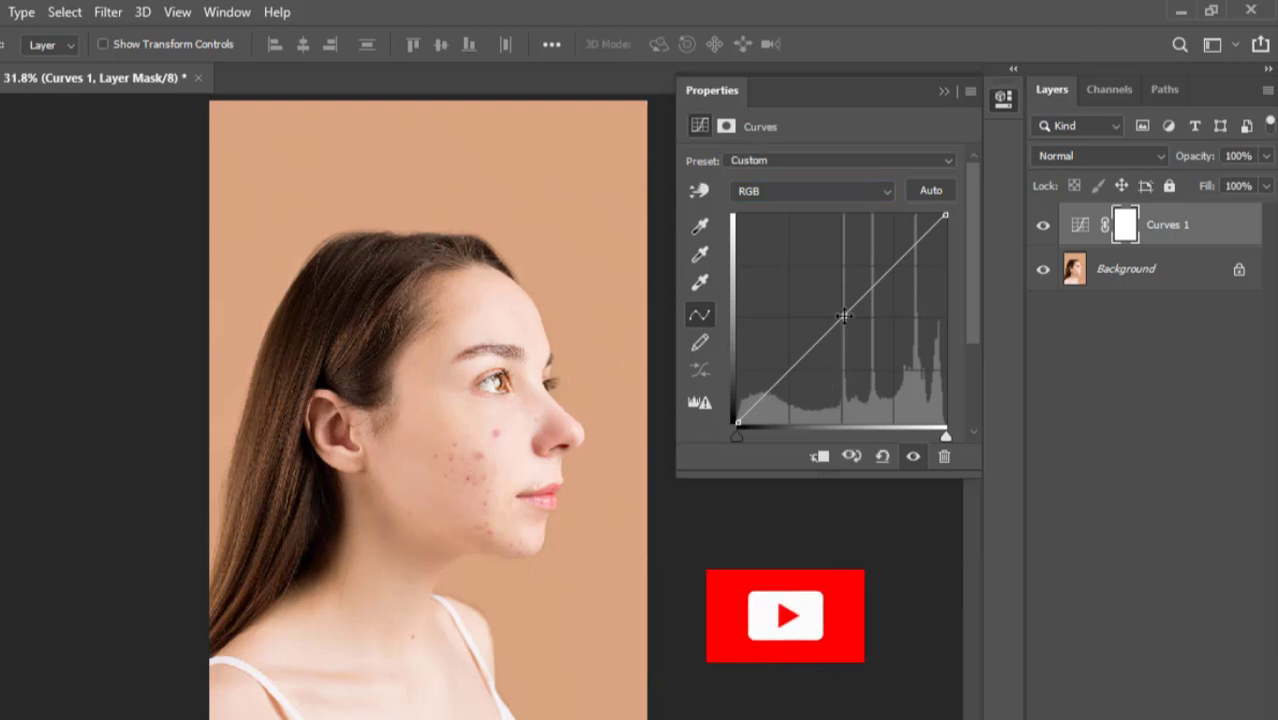
pyautogui.moveTo(845, 320); pyautogui.dragTo(846, 325)
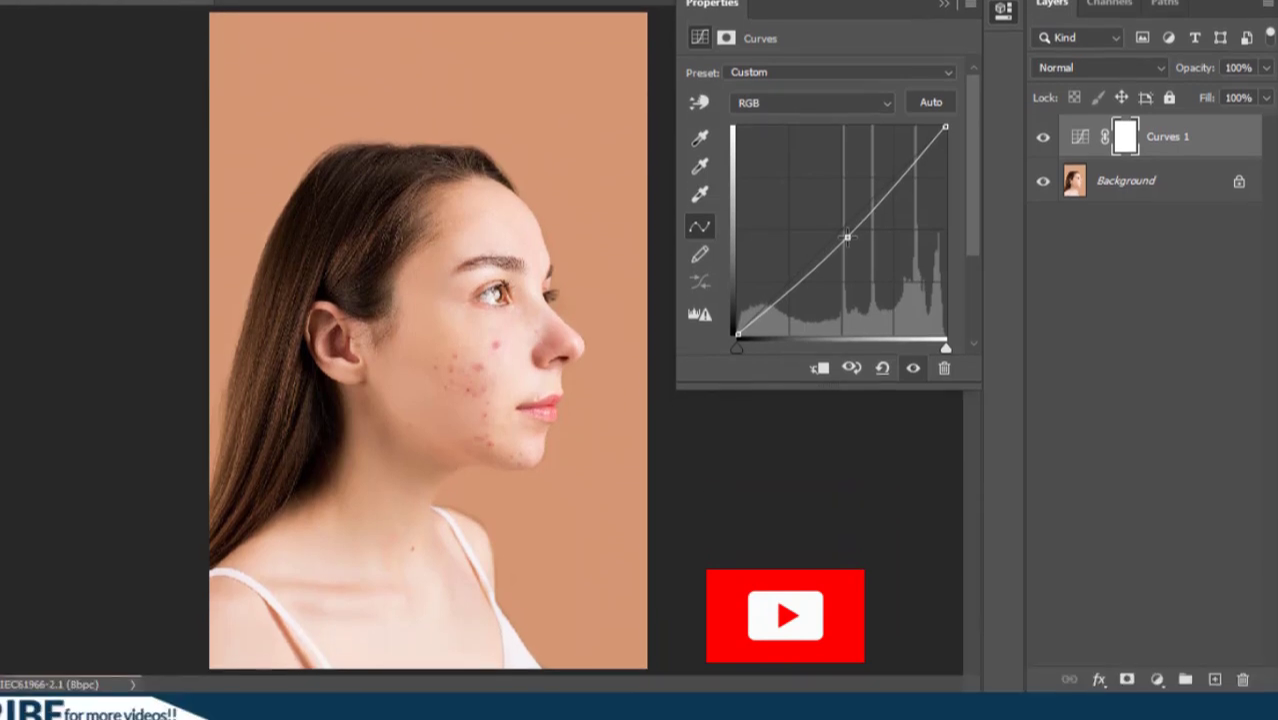
pyautogui.click(779, 214)
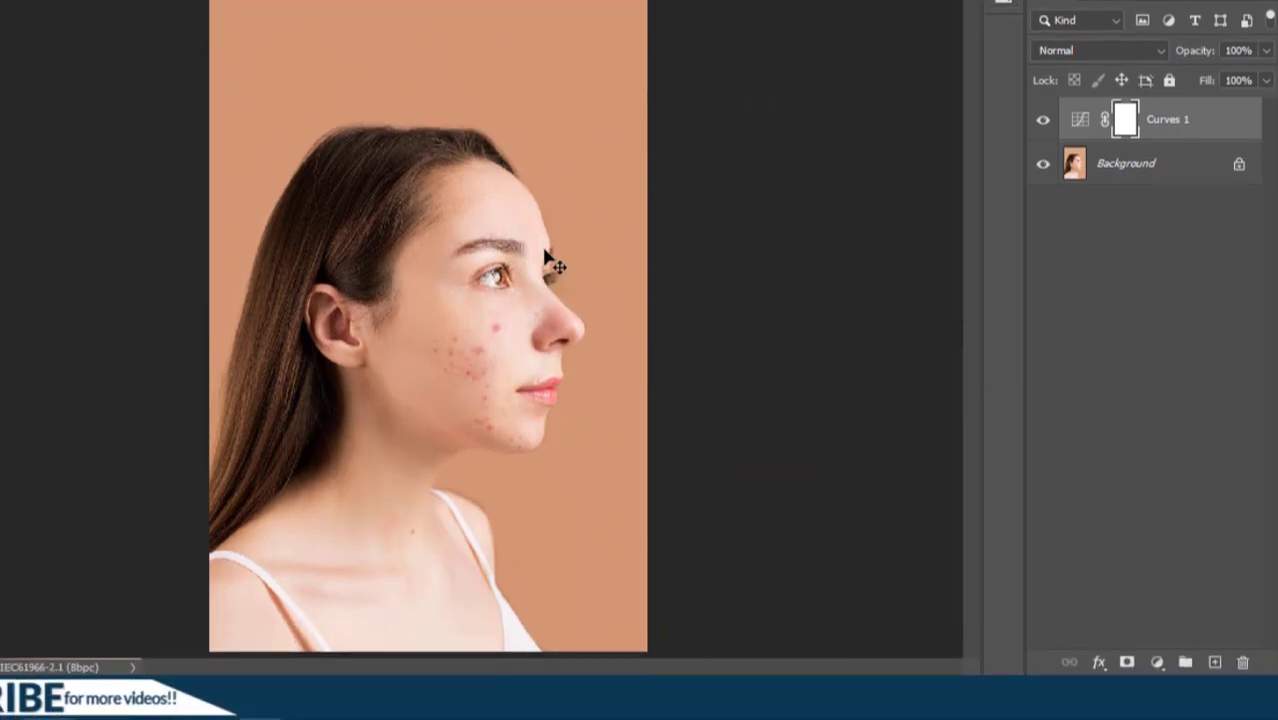
# Step: Add a Color Balance 1 layer with Midtones values 48, 16 and 17
pyautogui.click(1157, 663)
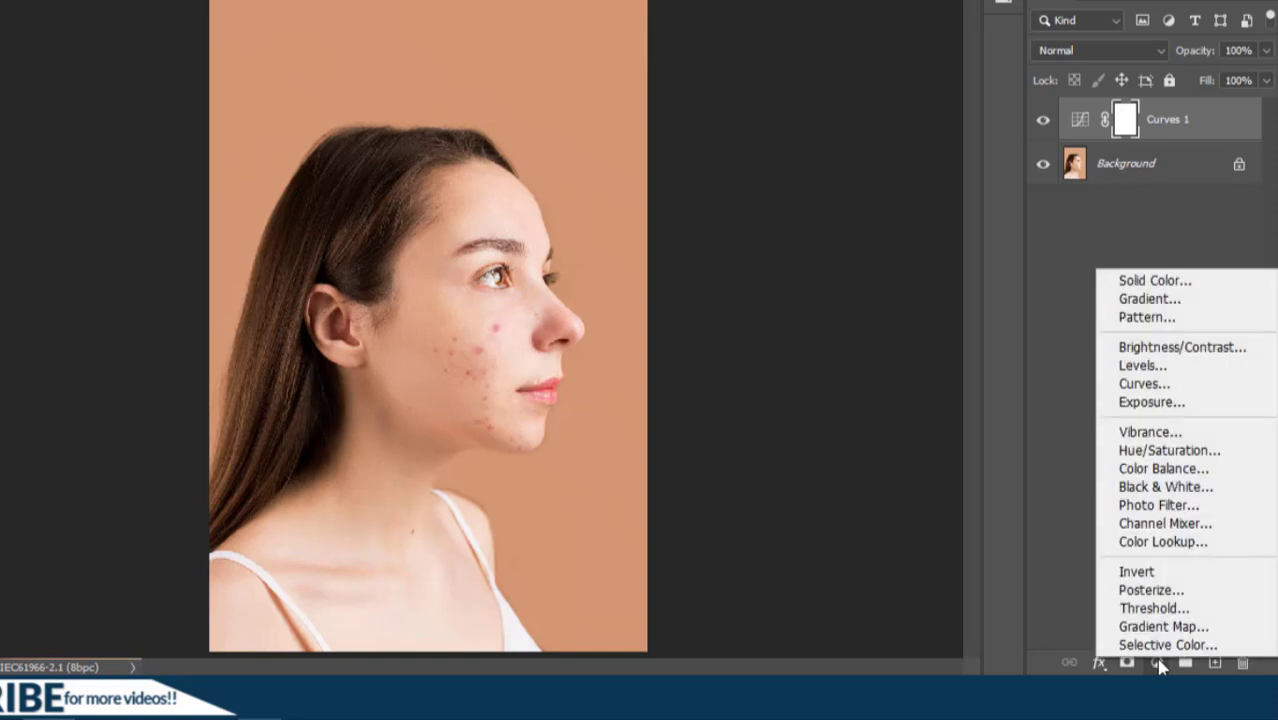
pyautogui.click(1145, 470)
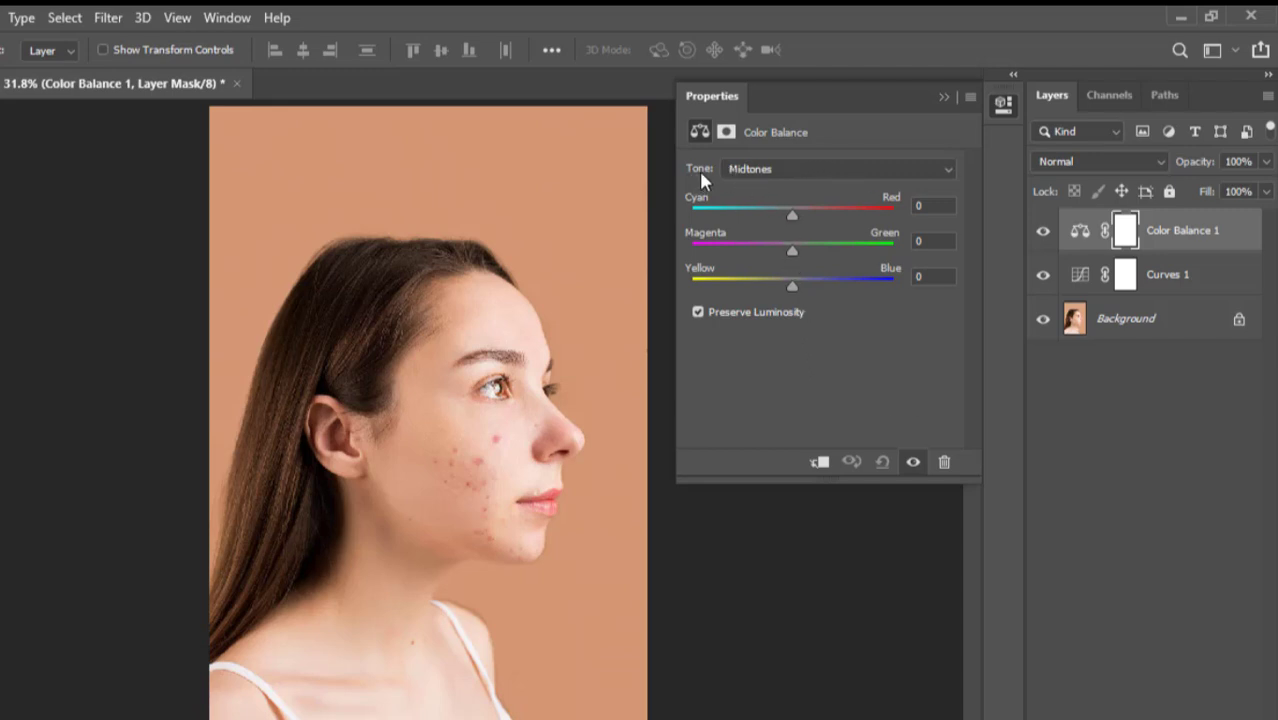
pyautogui.click(763, 169)
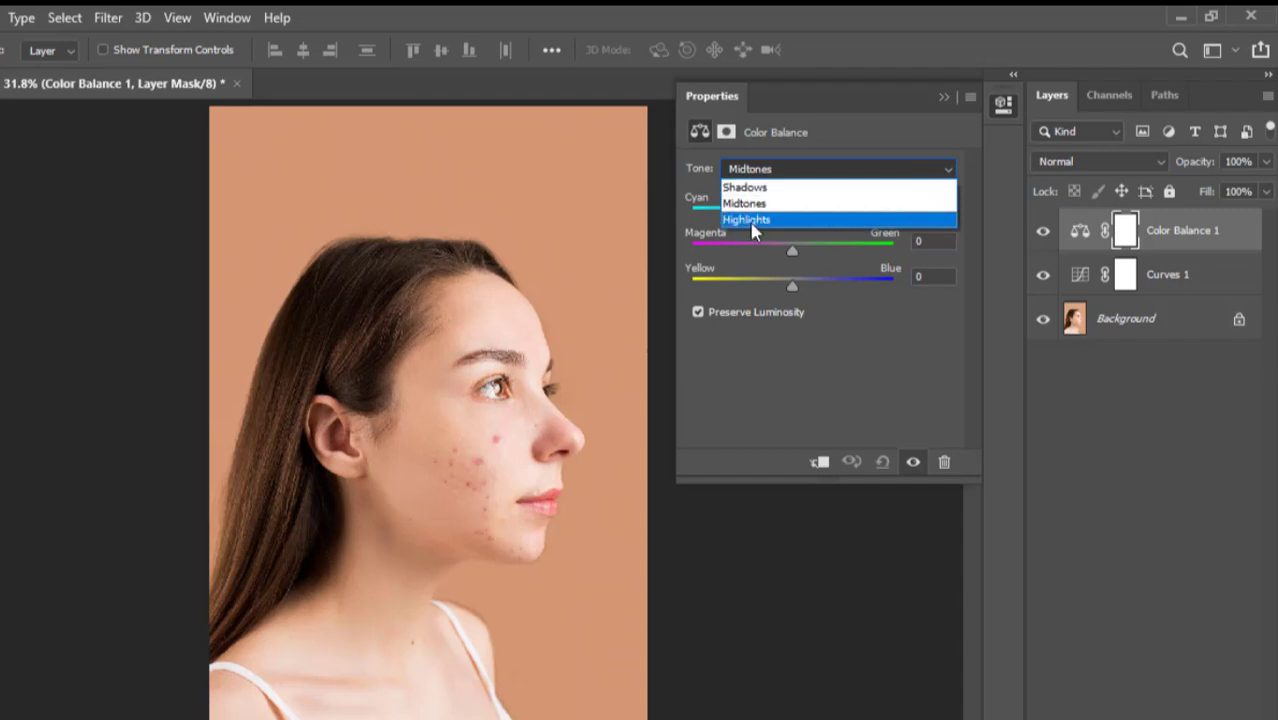
pyautogui.click(752, 205)
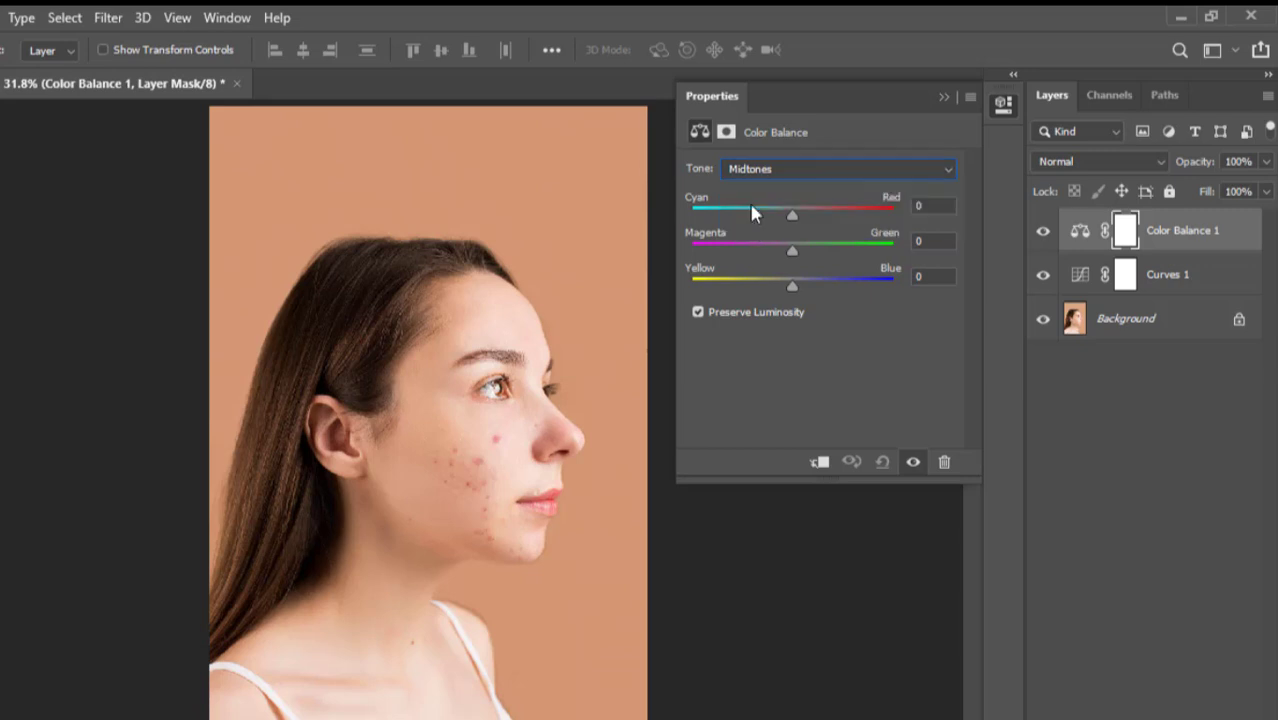
pyautogui.press('Tab')
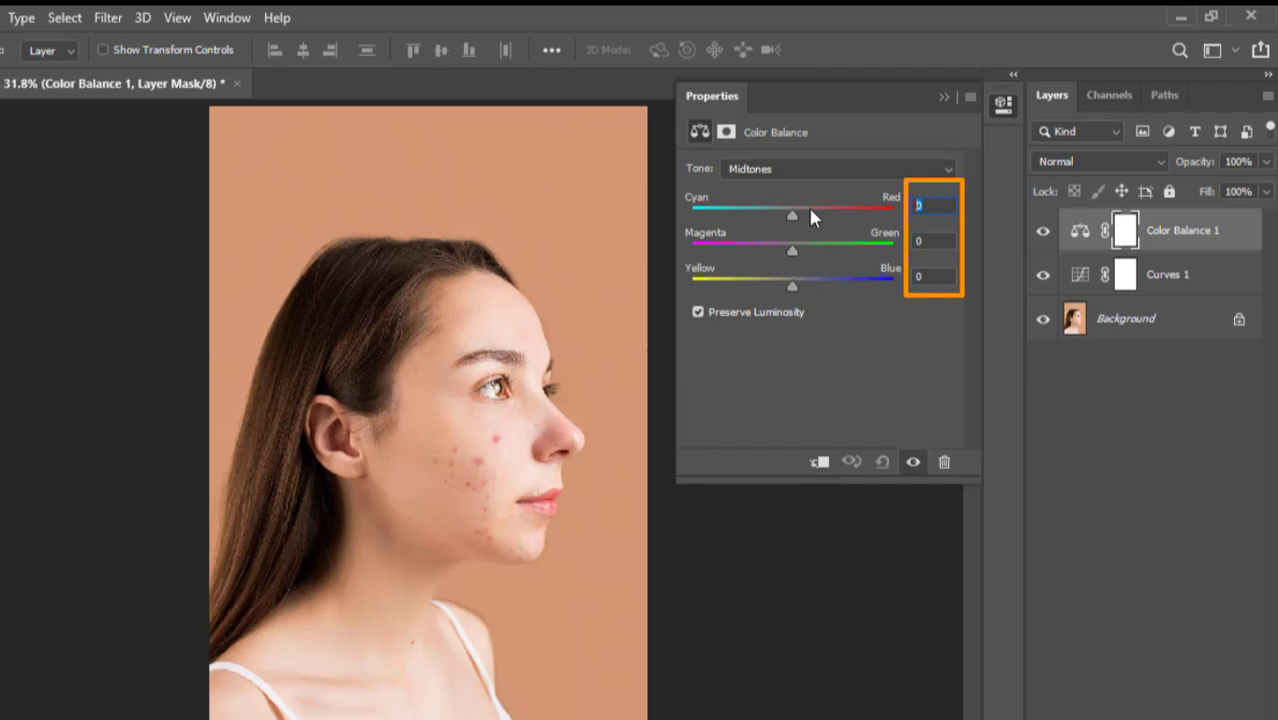
pyautogui.write('48')
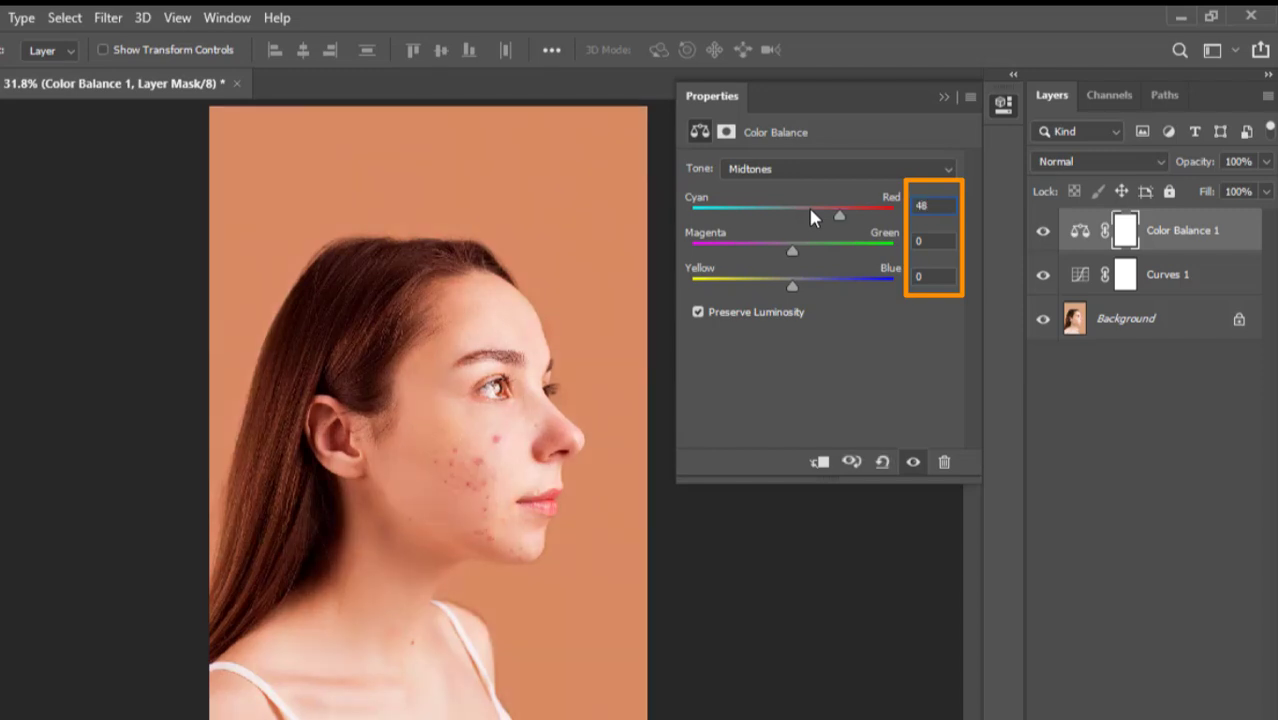
pyautogui.press('Tab')
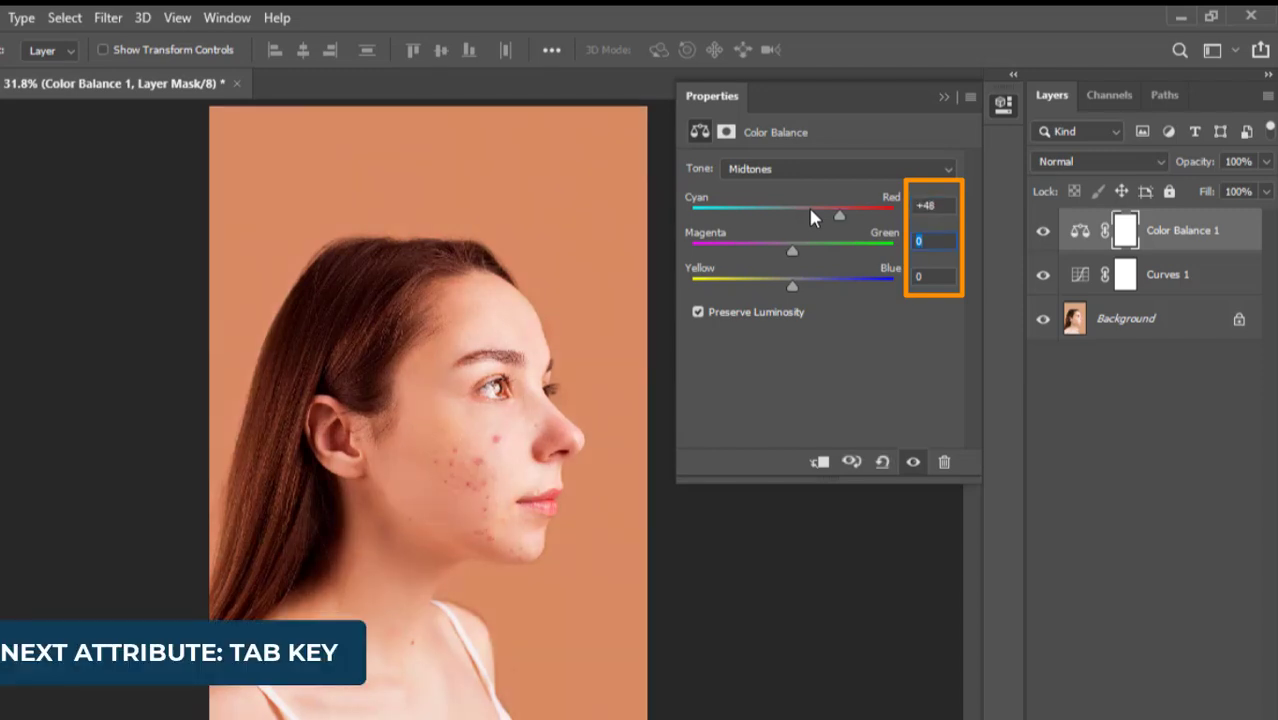
pyautogui.write('16')
pyautogui.press('Tab')
pyautogui.write('17')
pyautogui.press('Return')
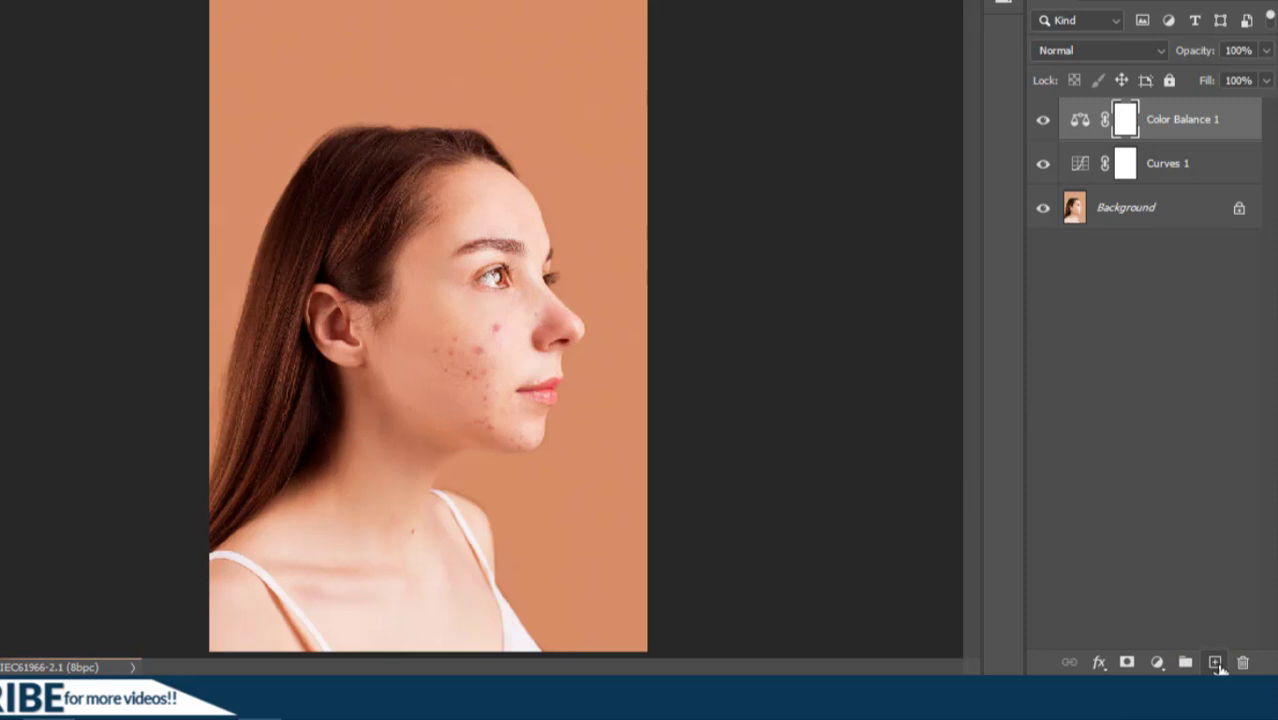
# Step: Create a new layer named 'Retouch' through the New Layer dialog
pyautogui.keyDown('alt'); pyautogui.click(1217, 665); pyautogui.keyUp('alt')
pyautogui.write('Retouch')
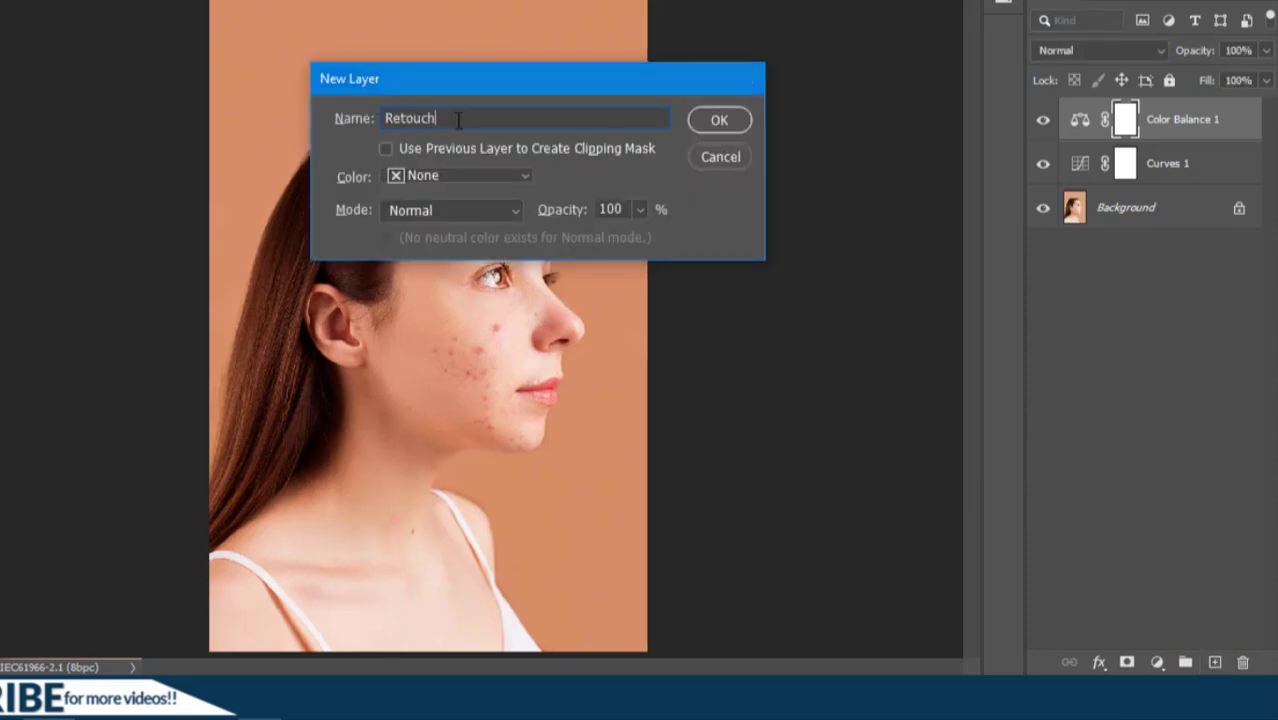
pyautogui.press('Return')
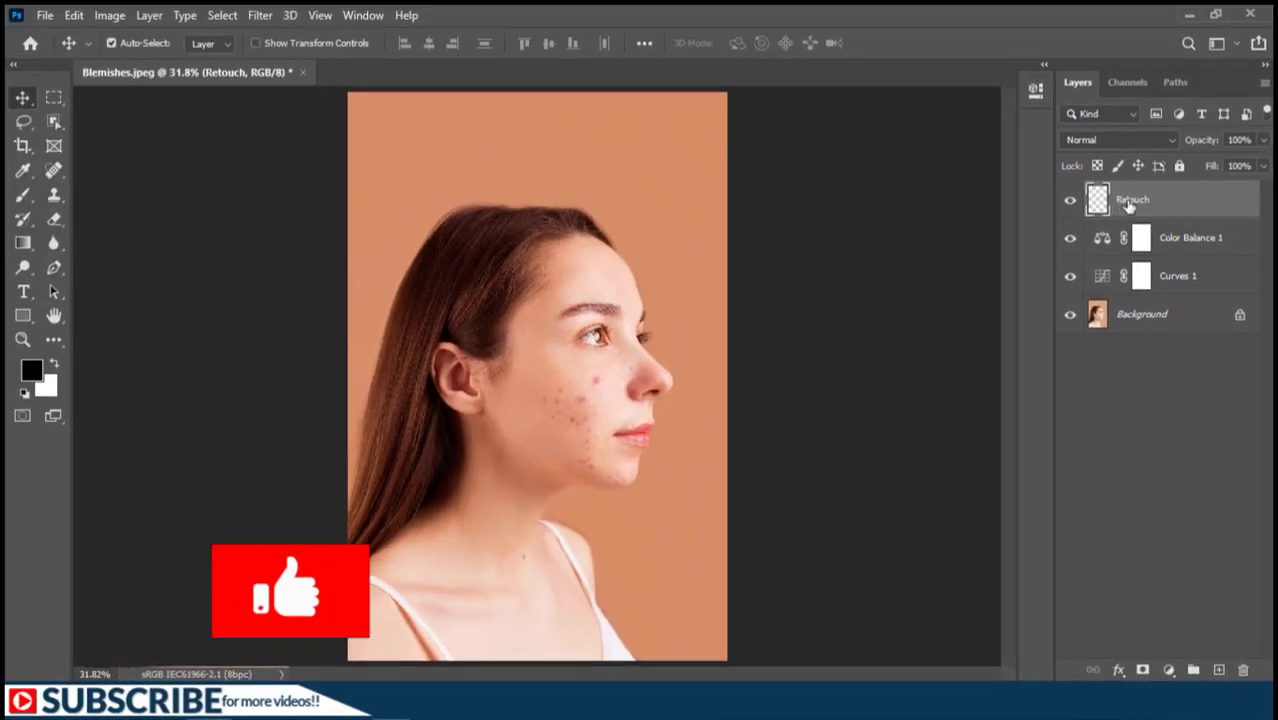
# Step: Heal the pink cheek blemishes with a ~59 px Spot Healing Brush sampling all layers
pyautogui.click(50, 178)
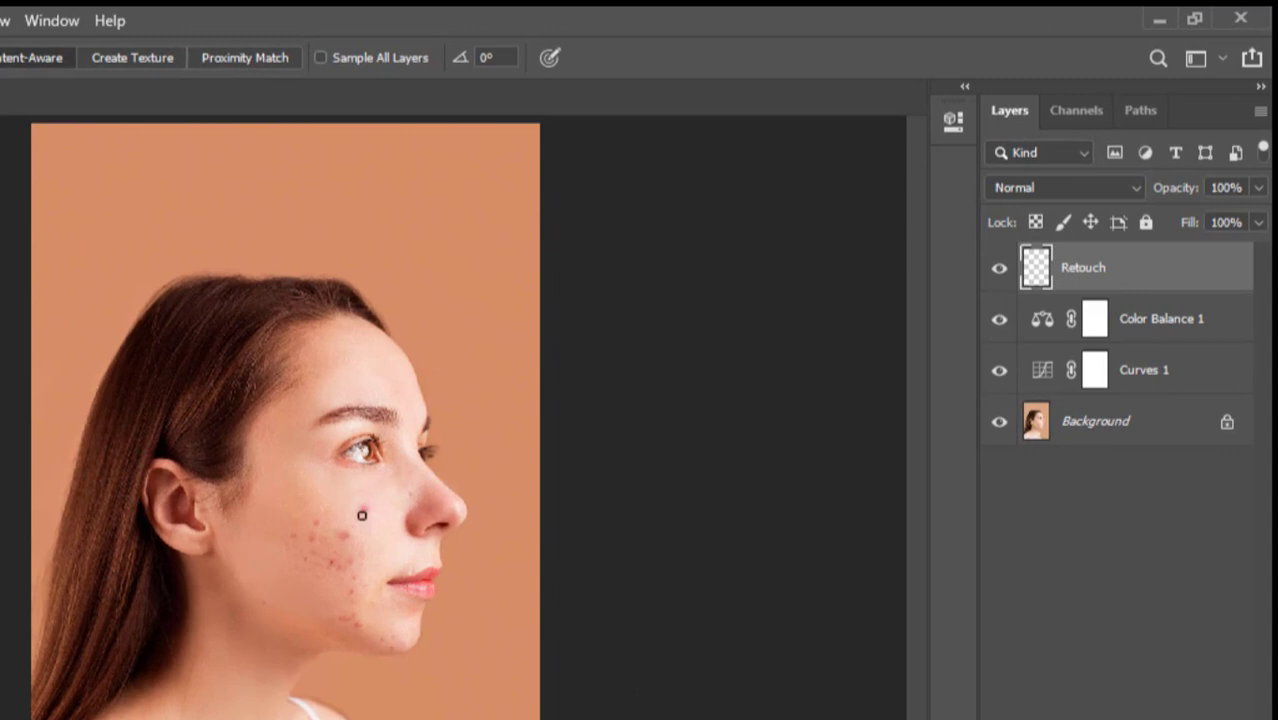
pyautogui.click(365, 513)
pyautogui.moveTo(368, 519); pyautogui.dragTo(365, 511)
pyautogui.click(320, 58)
pyautogui.click(367, 511)
# Step: Heal ten blemishes across cheek, jaw and chin, then zoom in with a 28 px brush
pyautogui.click(342, 537)
pyautogui.click(317, 520)
pyautogui.click(311, 535)
pyautogui.click(294, 533)
pyautogui.click(301, 557)
pyautogui.click(347, 560)
pyautogui.click(349, 586)
pyautogui.click(346, 612)
pyautogui.click(354, 618)
pyautogui.click(391, 642)
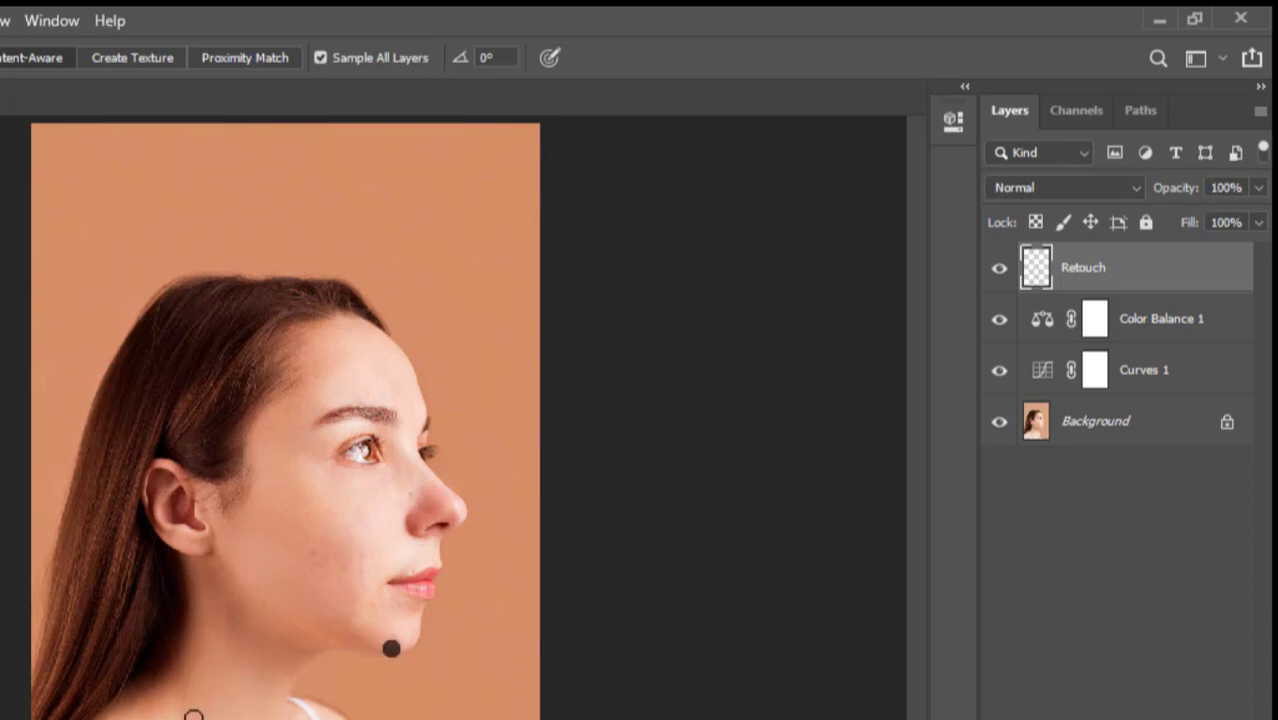
pyautogui.scroll(2, 386, 657)
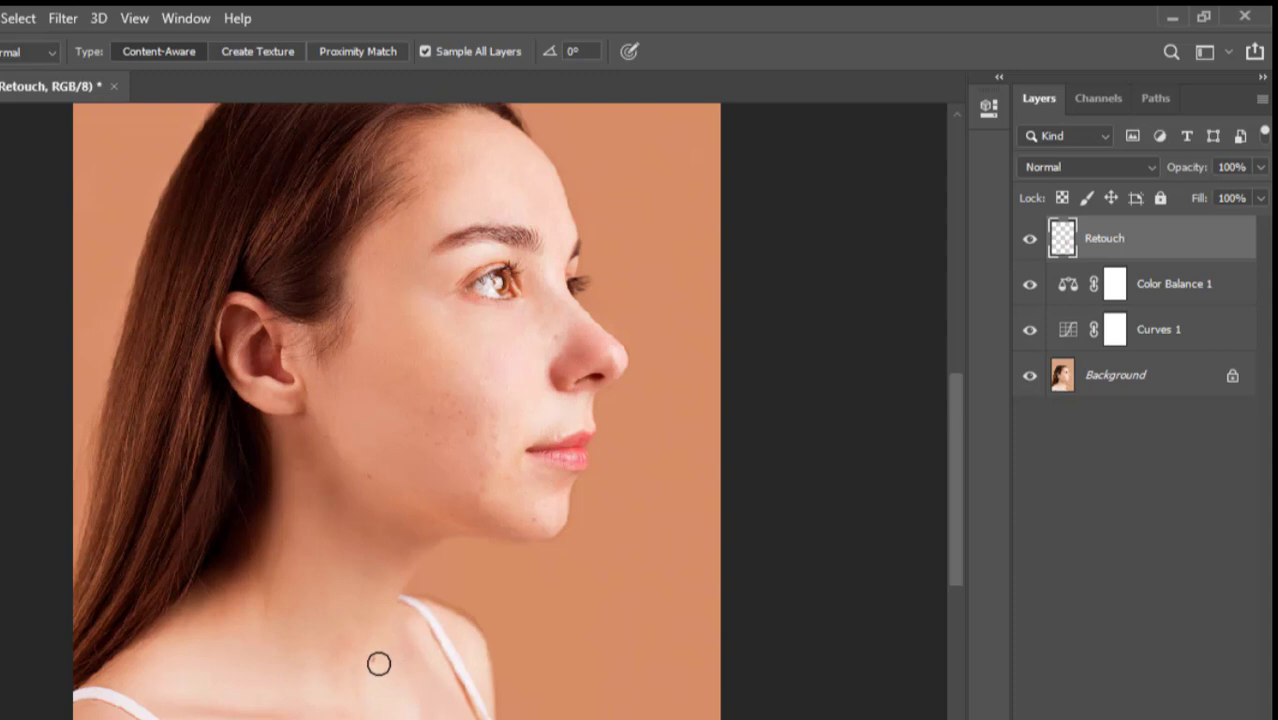
pyautogui.moveTo(395, 665); pyautogui.dragTo(377, 665)
# Step: Heal the neck spot, refit the photo, and toggle Retouch for a before-and-after check
pyautogui.click(553, 337)
pyautogui.hotkey('ctrl', '0')
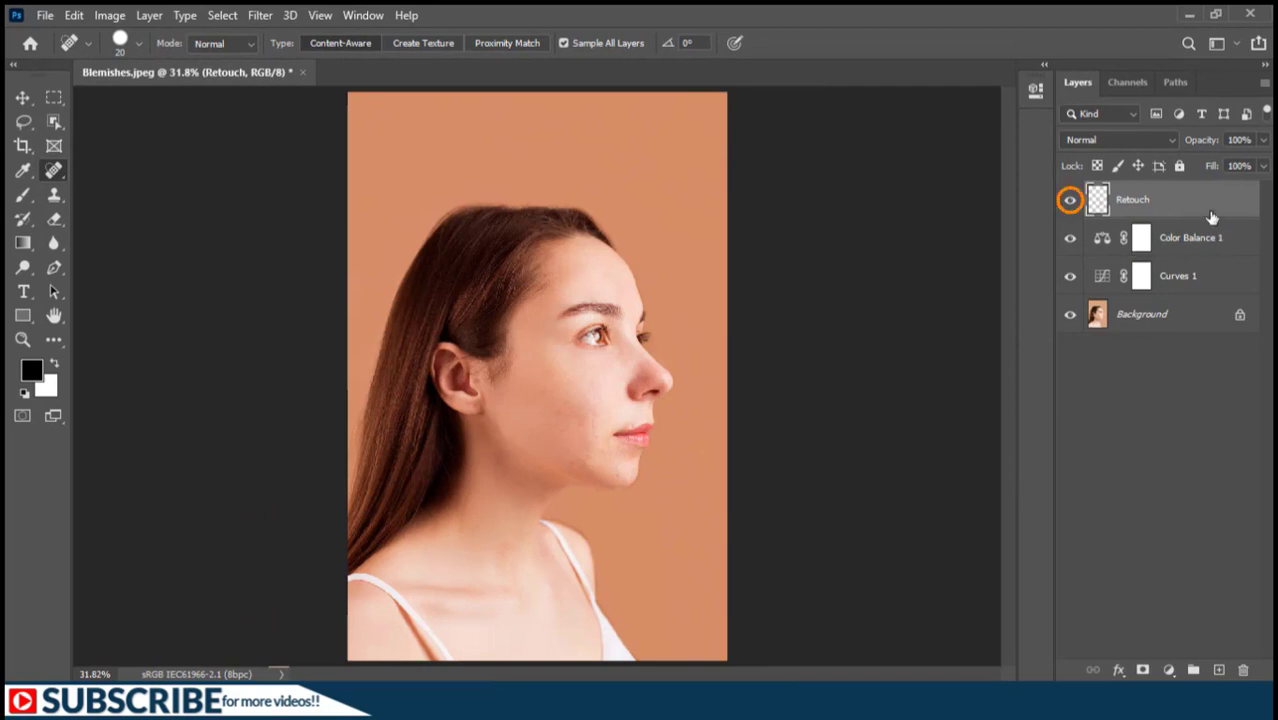
pyautogui.click(1070, 200)
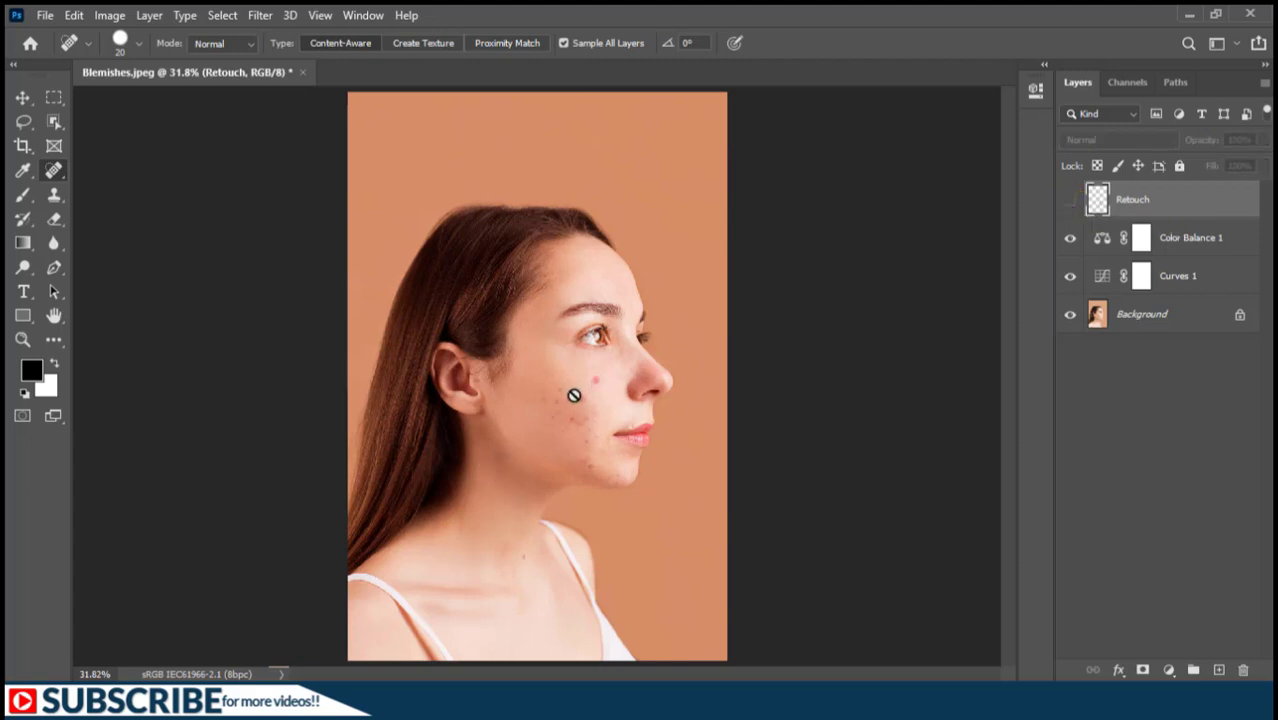
pyautogui.click(1071, 201)
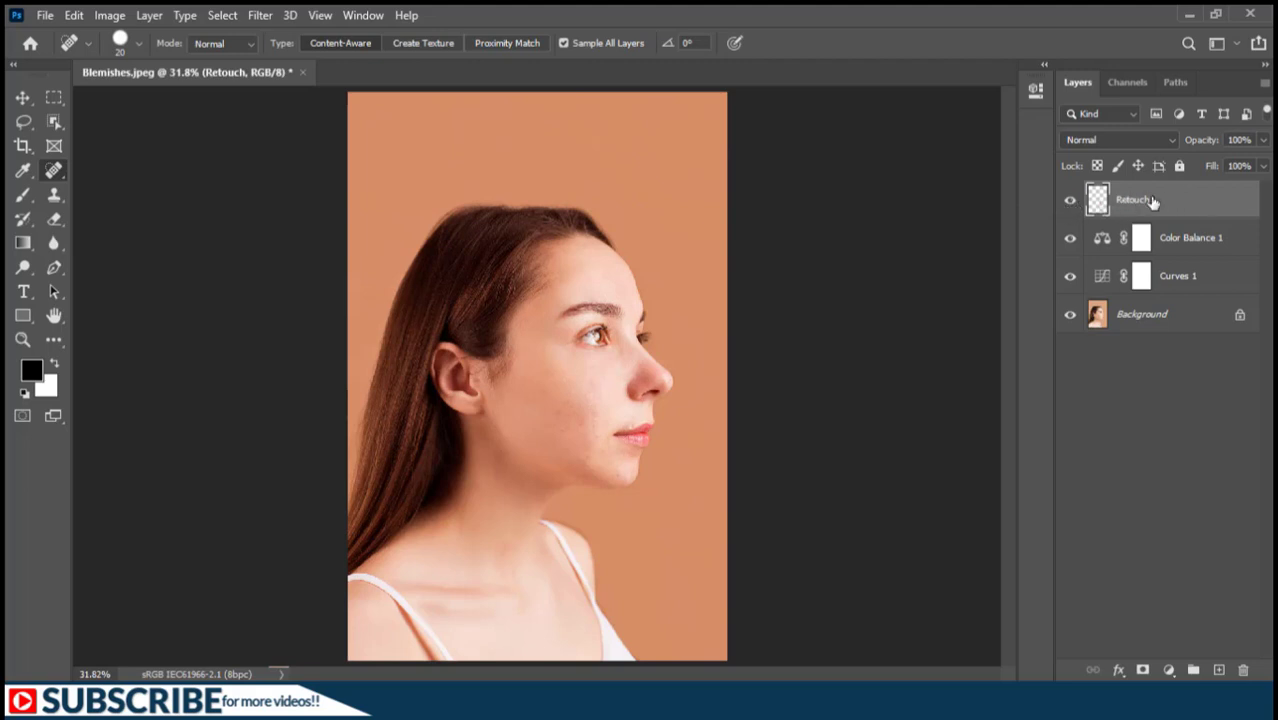
# Step: Combine Curves 1, Color Balance 1 and Retouch into one group renamed 'Retouched'
pyautogui.keyDown('shift'); pyautogui.click(1180, 277); pyautogui.keyUp('shift')
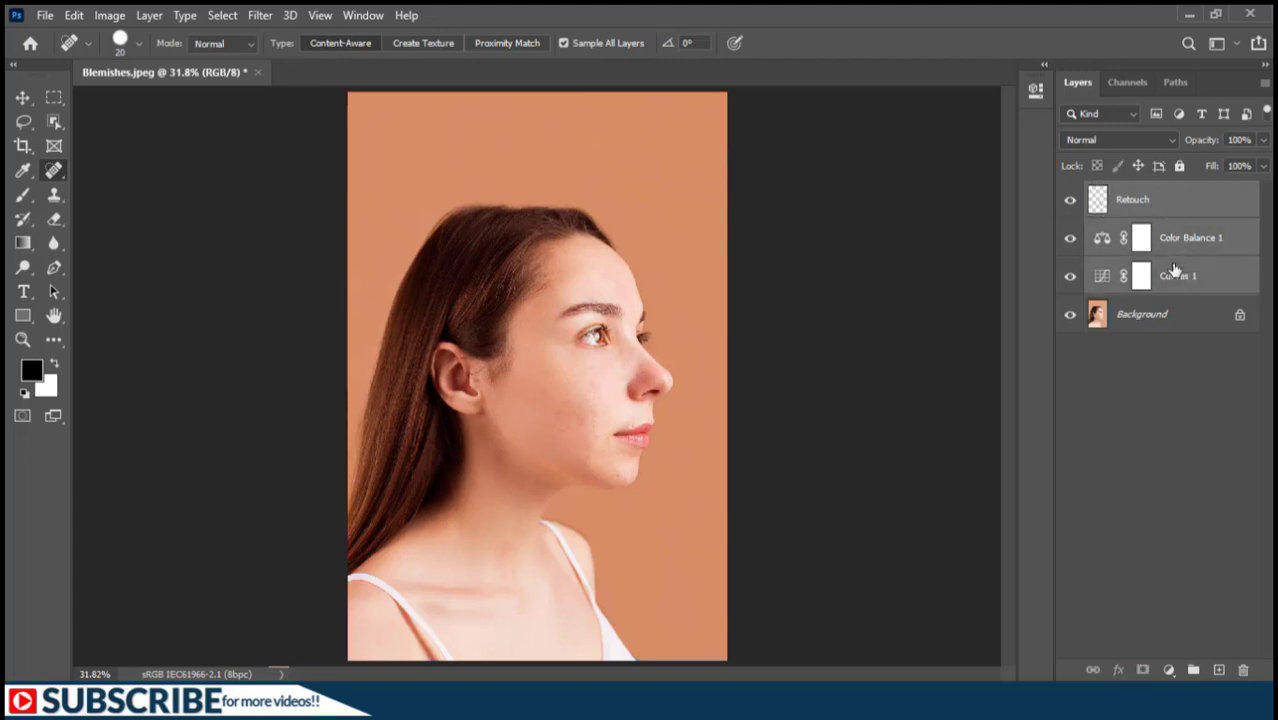
pyautogui.hotkey('ctrl', 'g')
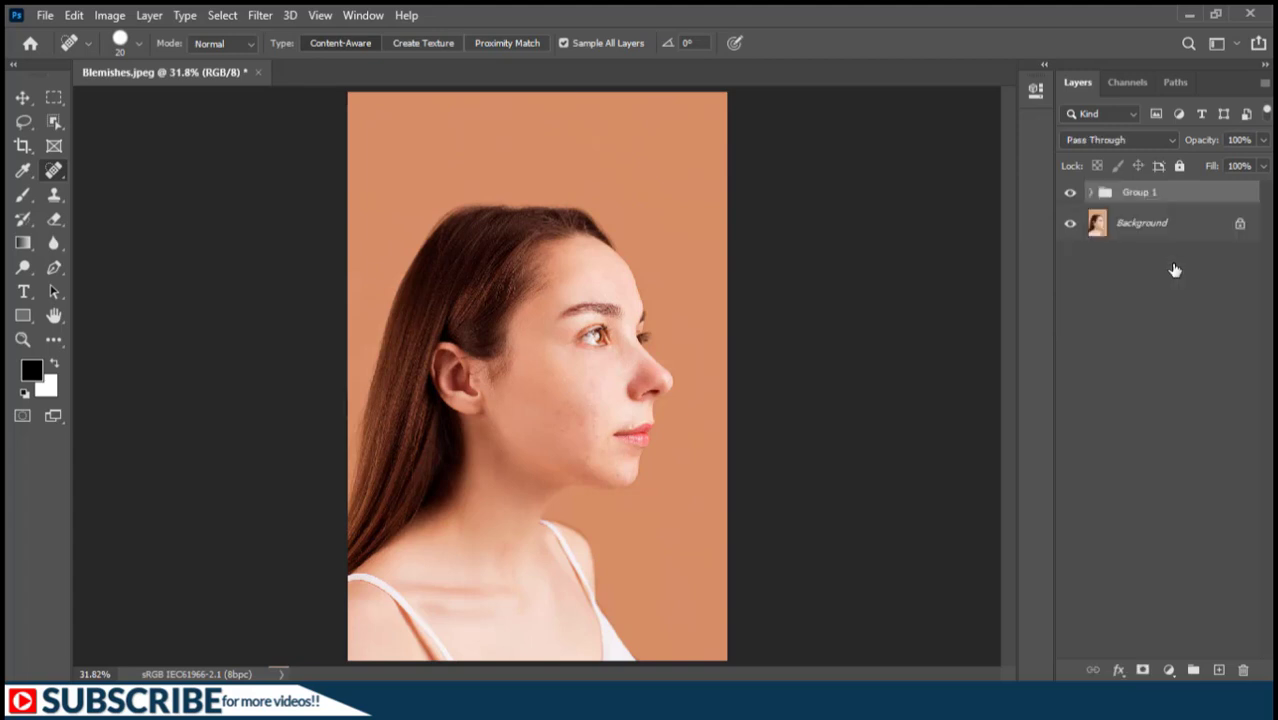
pyautogui.doubleClick(1138, 193)
pyautogui.write('Retouched')
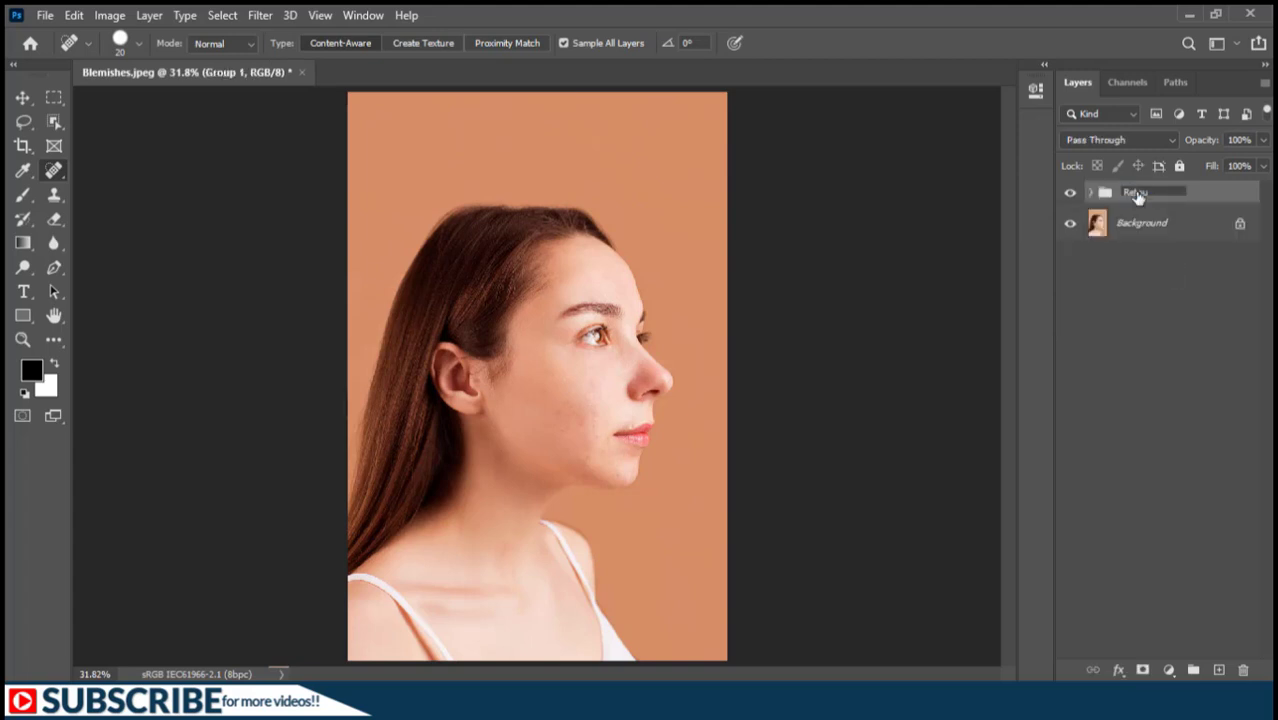
pyautogui.press('Return')
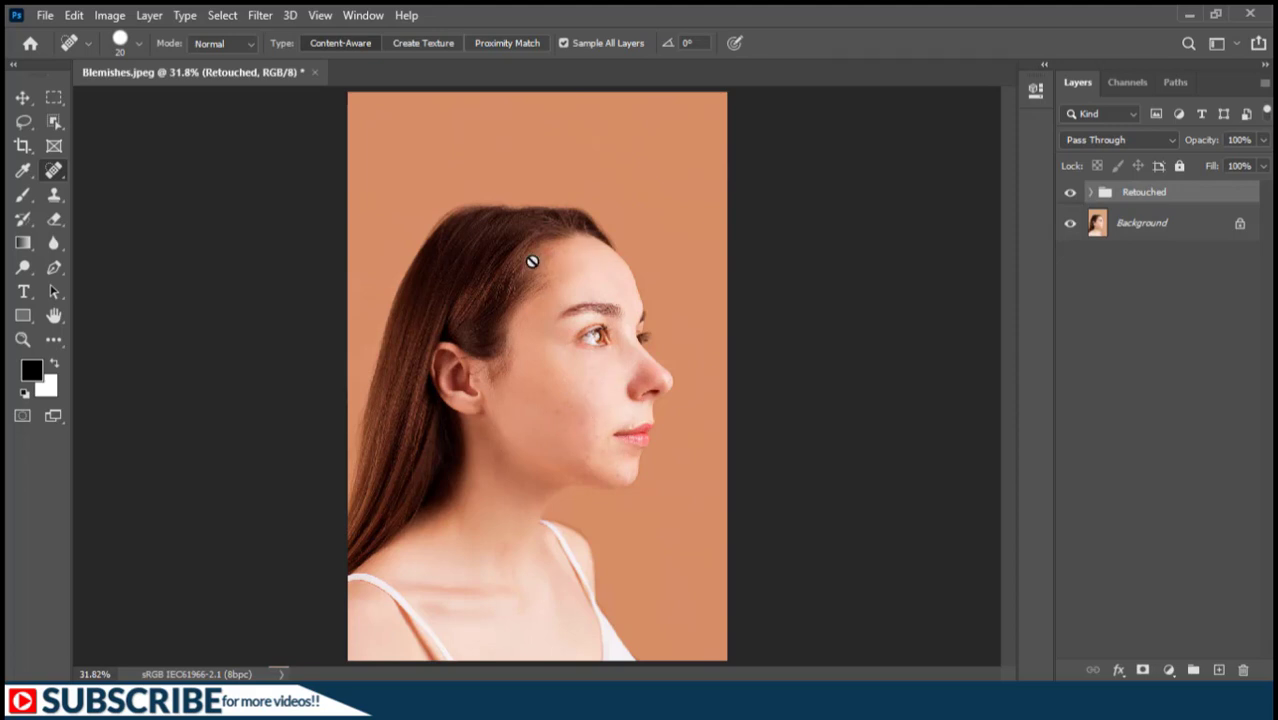
# Step: Add a Brightness/Contrast 1 layer above Retouched with Brightness -42 and Contrast 0
pyautogui.click(1170, 671)
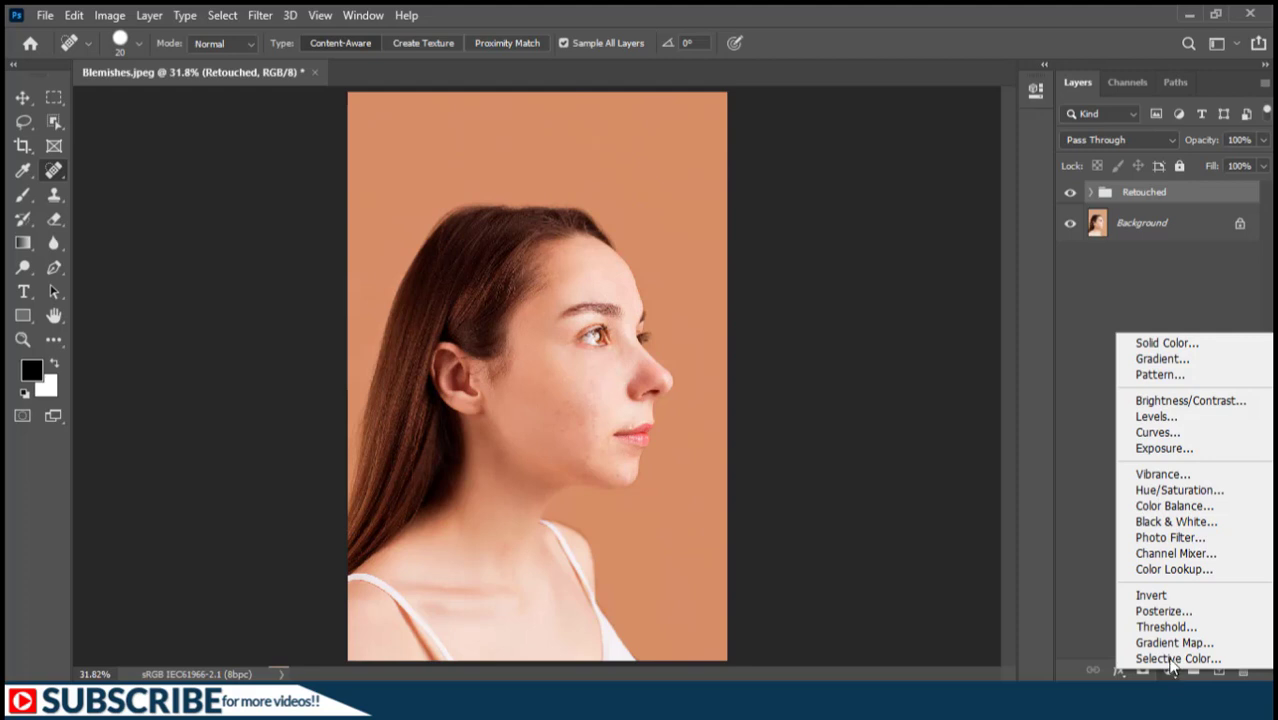
pyautogui.click(1179, 403)
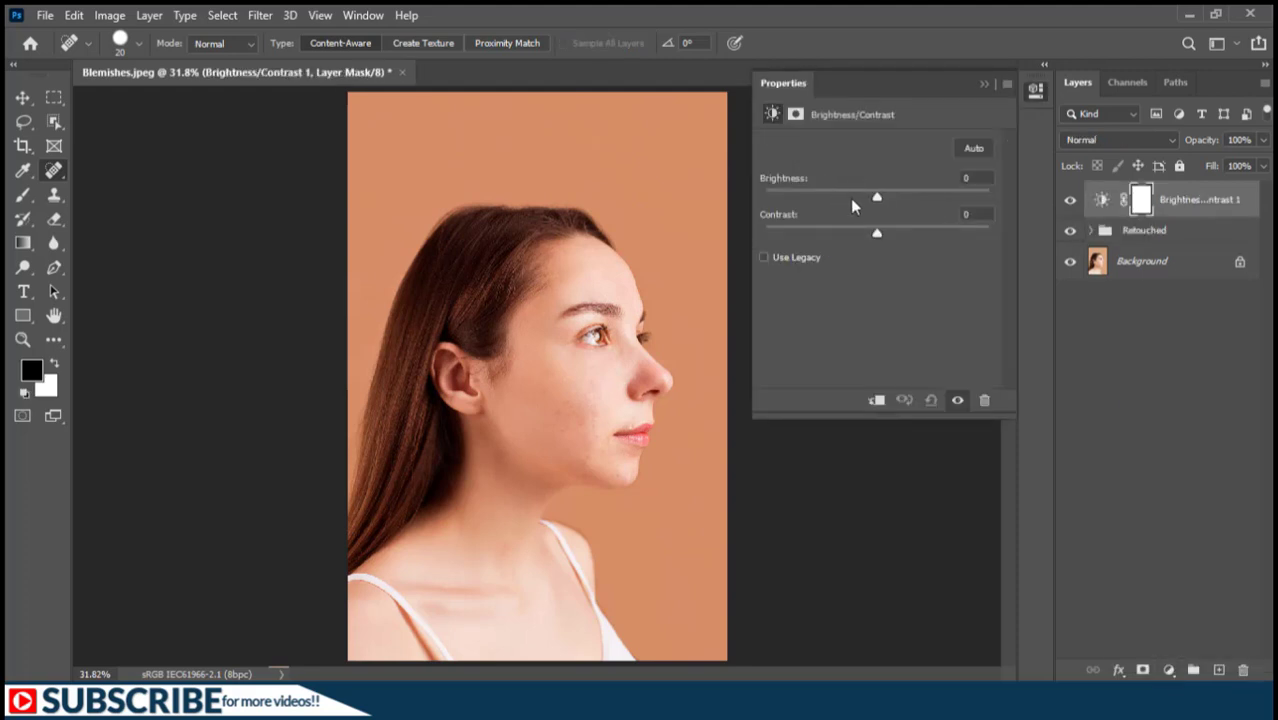
pyautogui.click(939, 179)
pyautogui.write('-42')
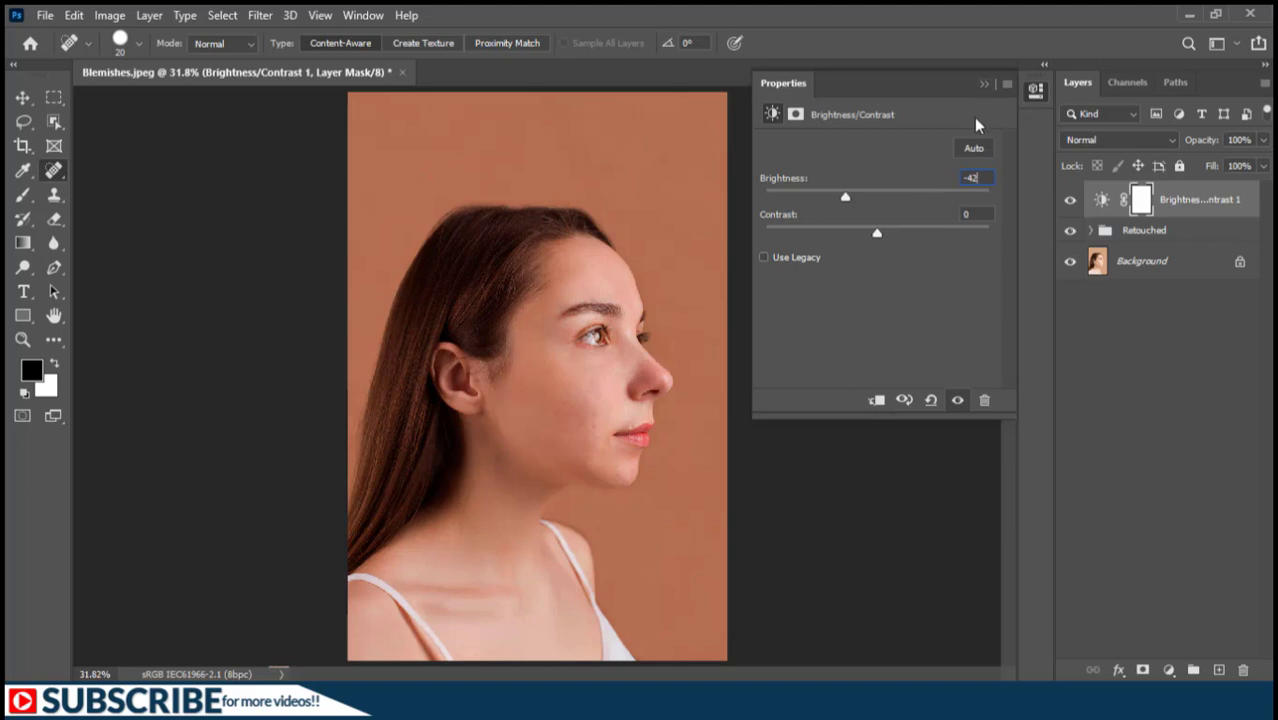
pyautogui.click(1102, 200)
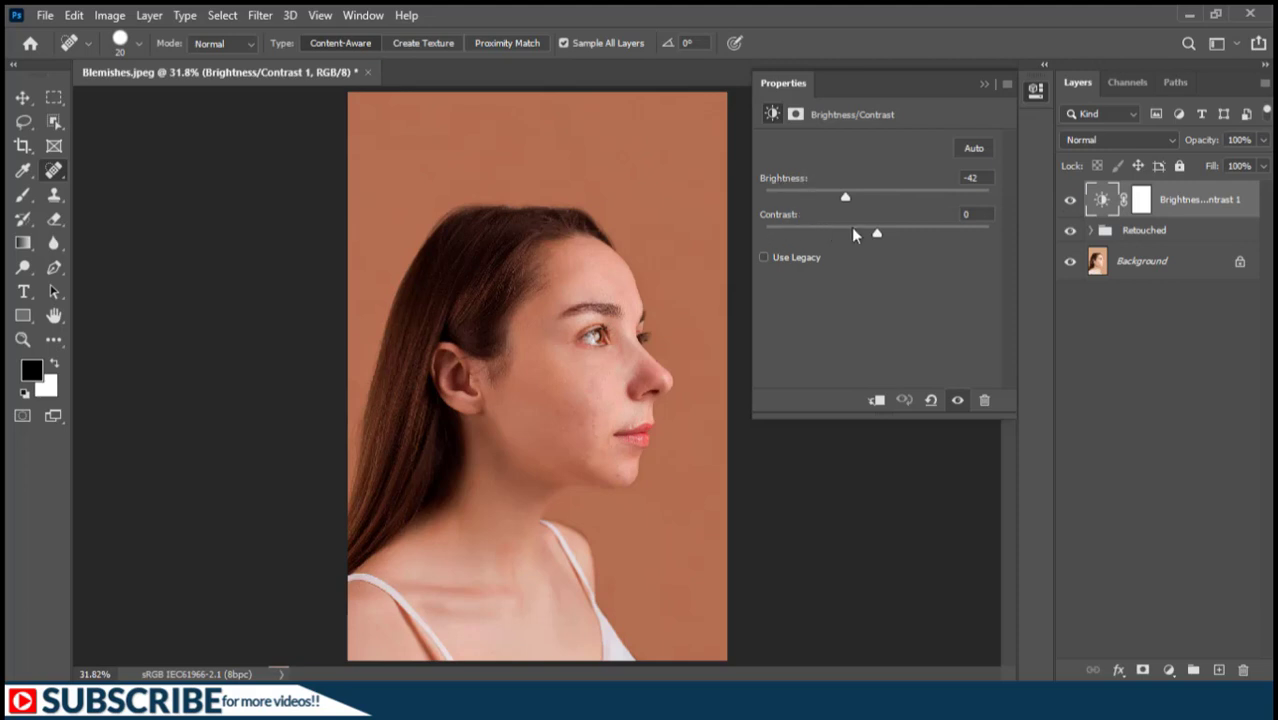
# Step: Paint a large black circle over the face on the Brightness/Contrast 1 mask
pyautogui.click(1142, 201)
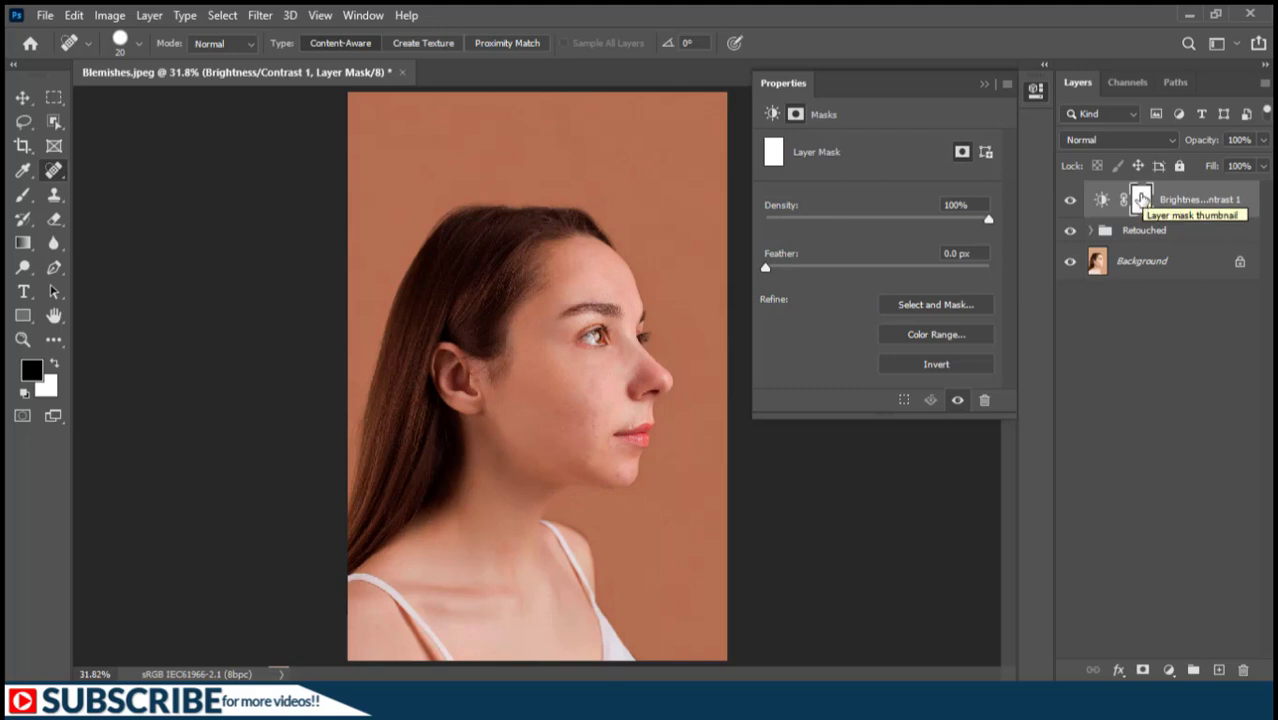
pyautogui.click(983, 85)
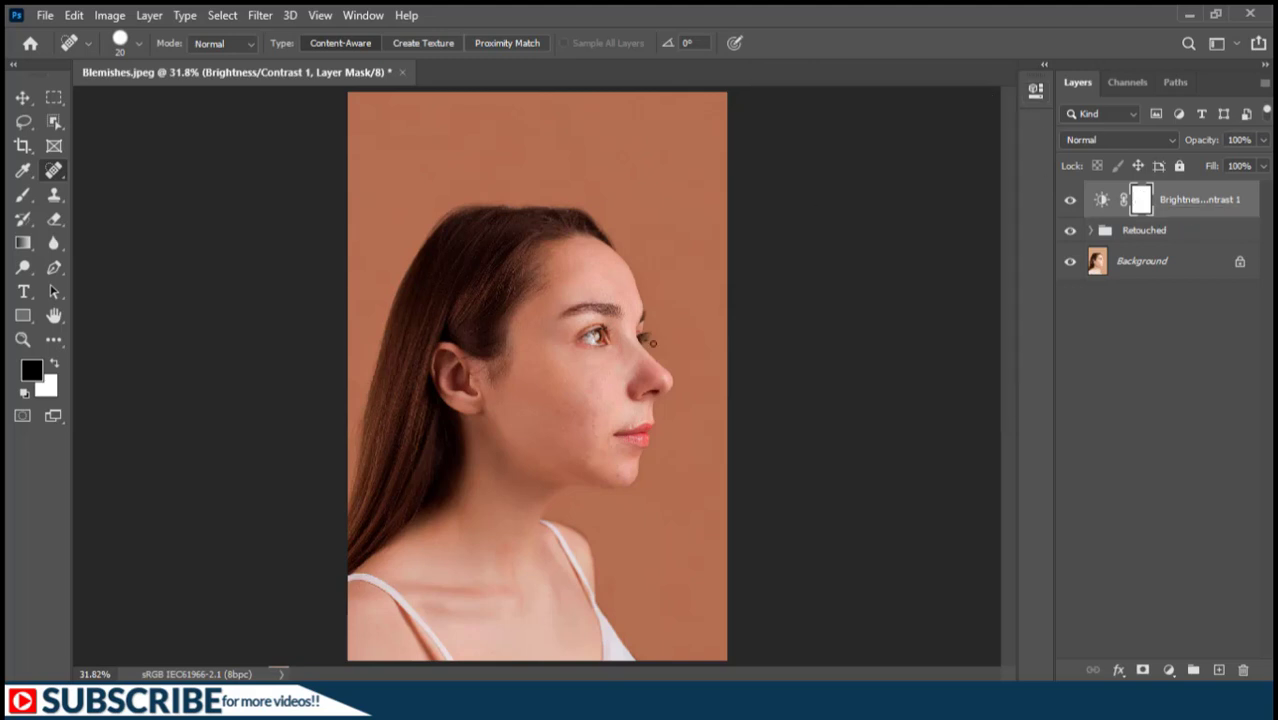
pyautogui.click(23, 195)
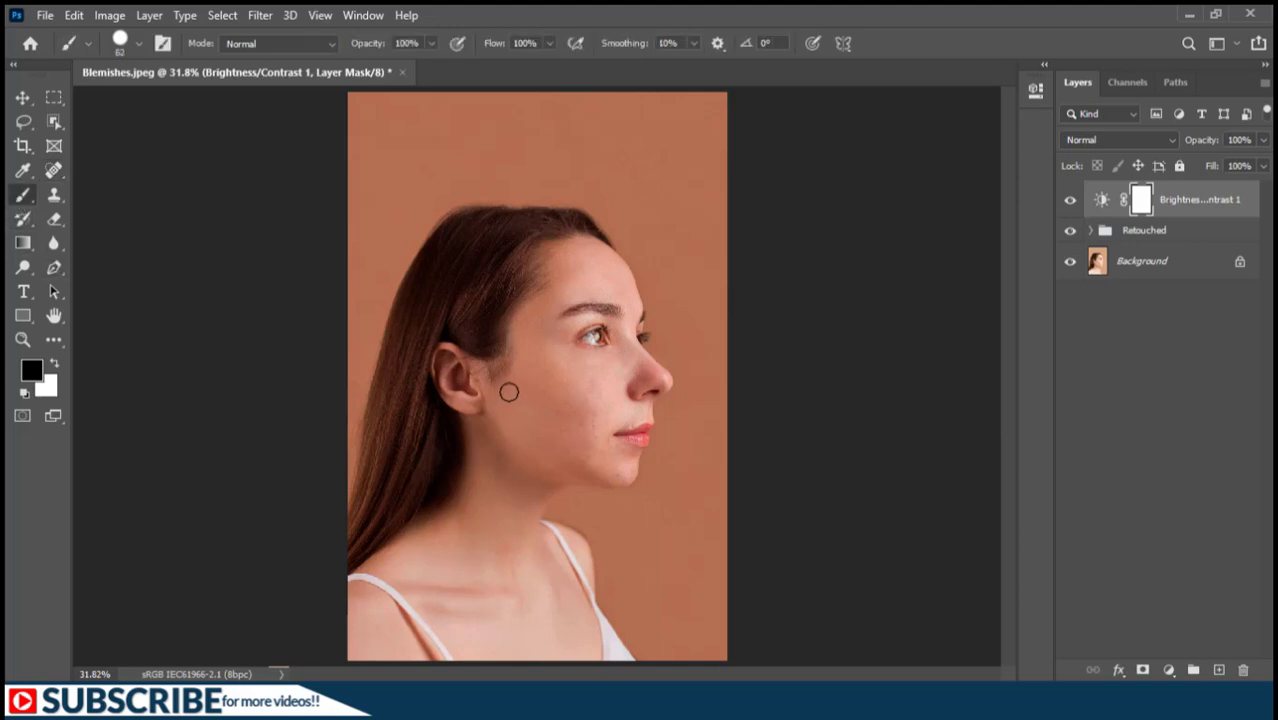
pyautogui.keyDown('alt'); pyautogui.rightClick(534, 376); pyautogui.keyUp('alt')
pyautogui.moveTo(534, 376); pyautogui.dragTo(730, 376)
pyautogui.press('[')
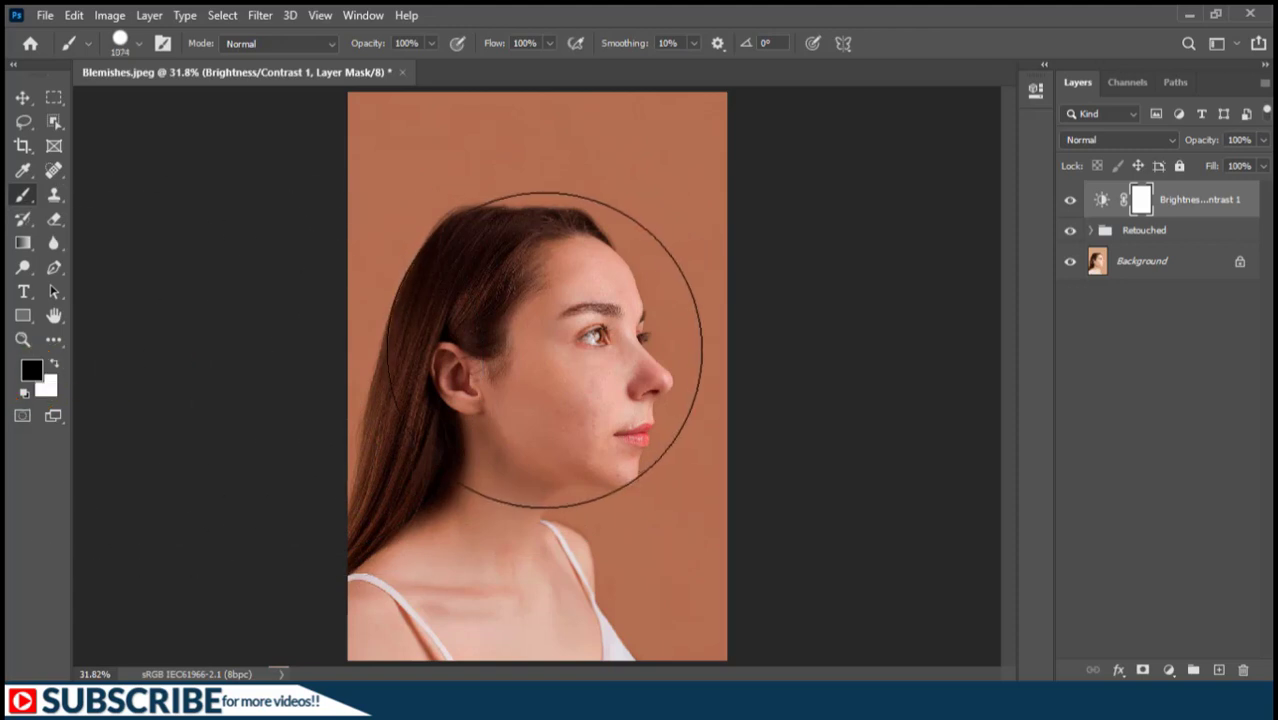
pyautogui.click(544, 349)
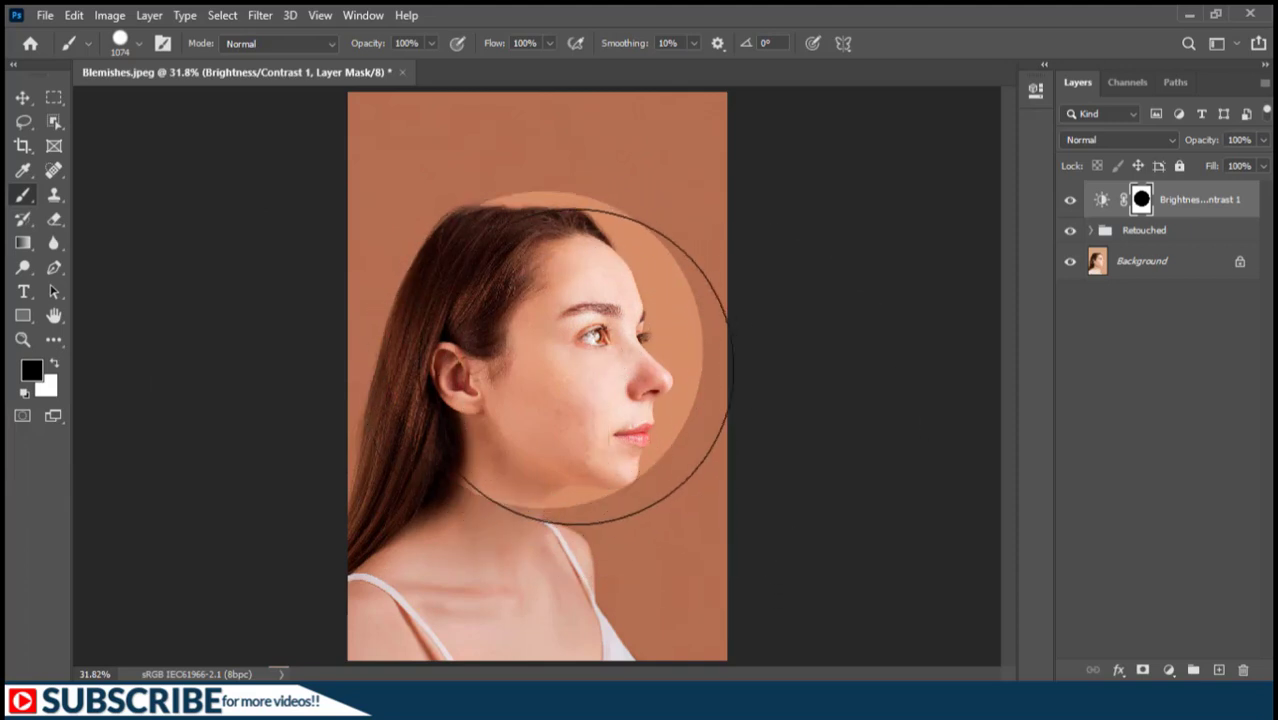
# Step: Reduce the brush size back to 15 px
pyautogui.rightClick(675, 322)
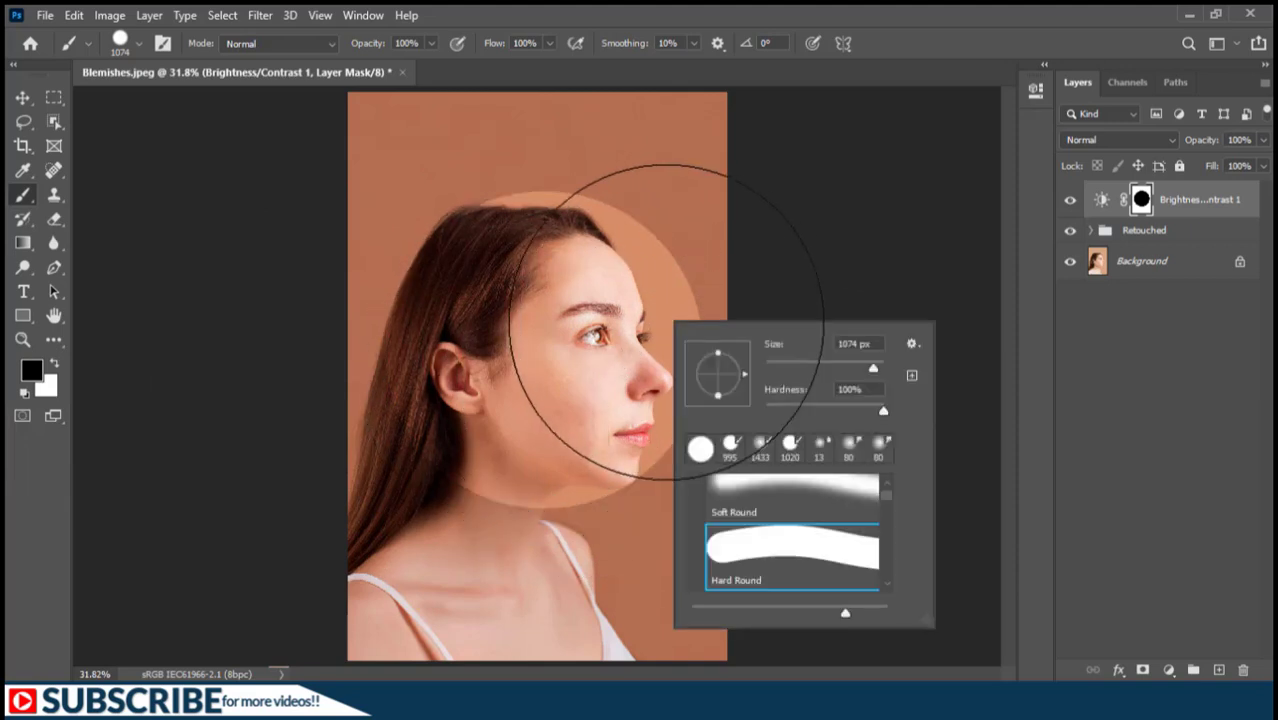
pyautogui.click(773, 362)
pyautogui.press('Return')
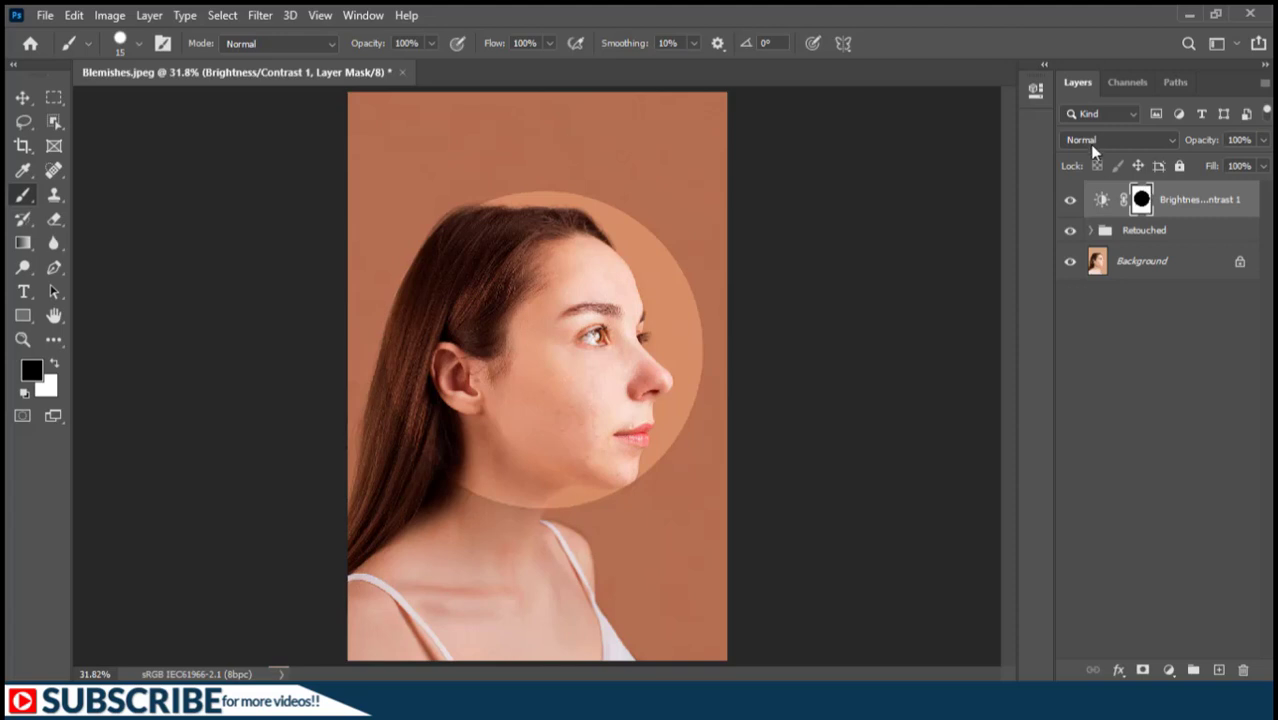
# Step: Set the circular vignette mask's Feather to 135 px in the Properties panel
pyautogui.click(1035, 90)
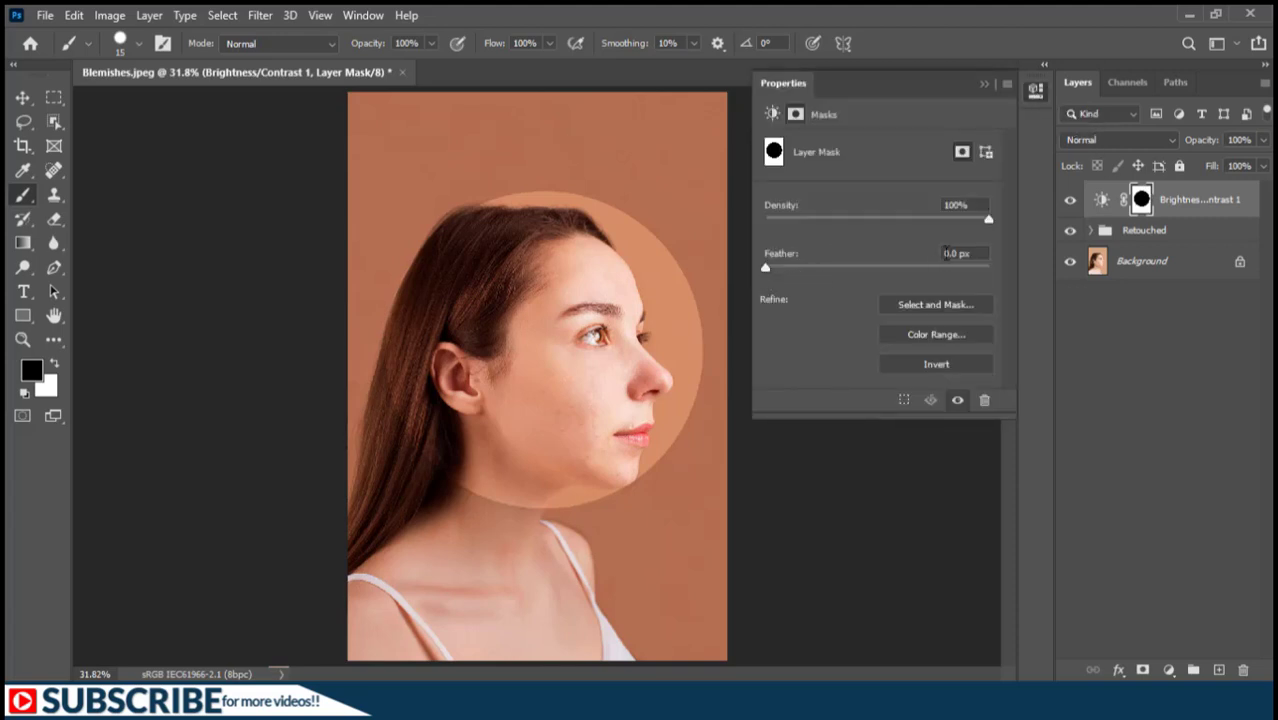
pyautogui.click(975, 252)
pyautogui.write('135')
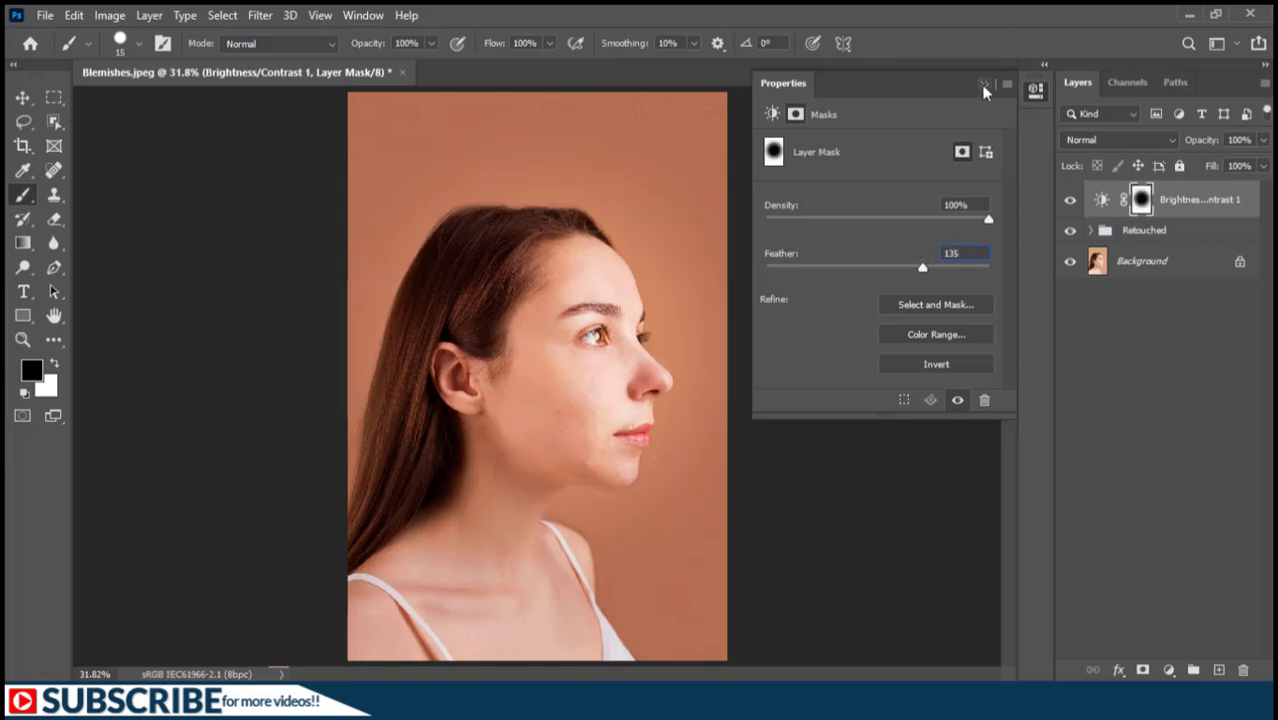
pyautogui.click(983, 86)
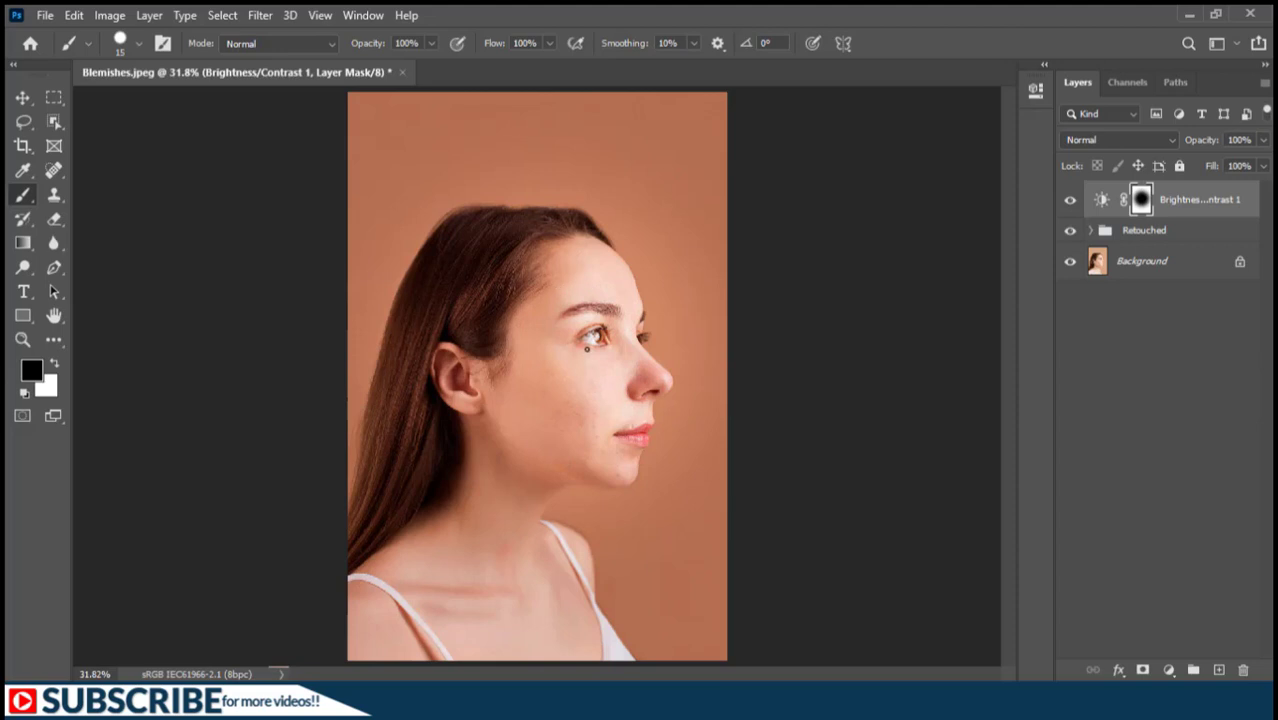
pyautogui.press('v')
pyautogui.click(1131, 418)
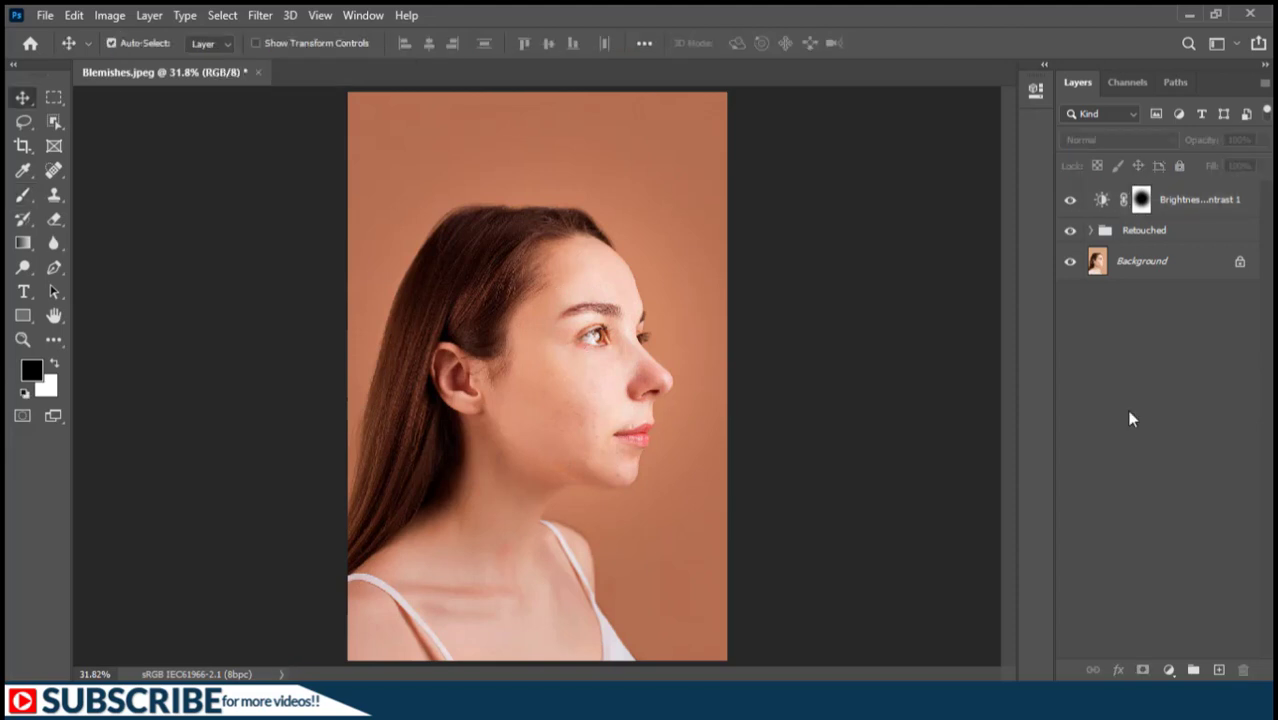
pyautogui.click(1070, 201)
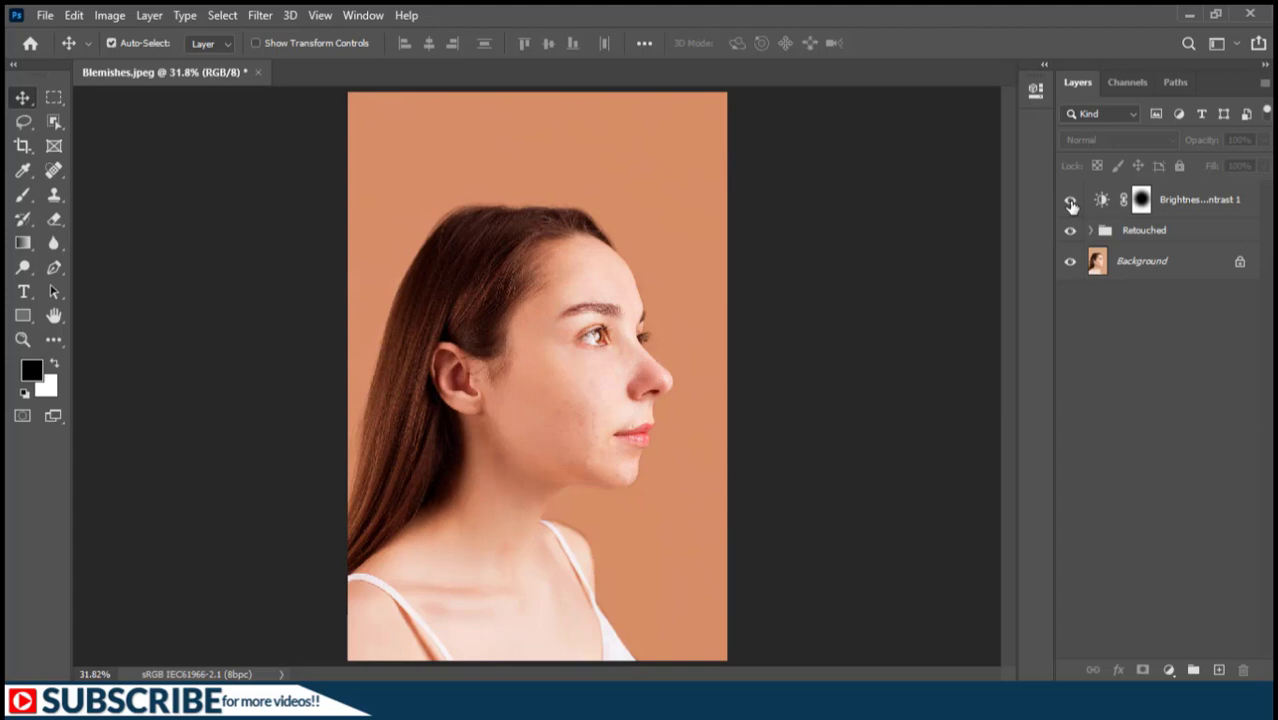
pyautogui.click(1070, 201)
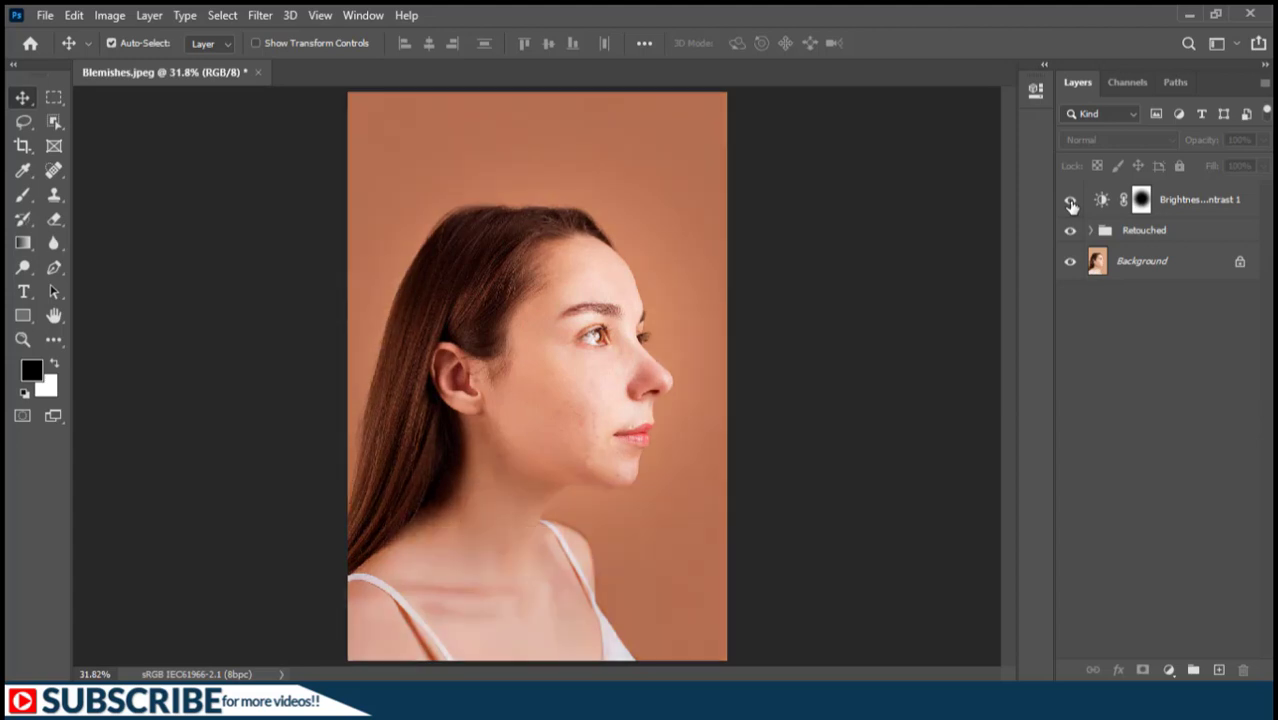
pyautogui.click(1141, 199)
pyautogui.press('b')
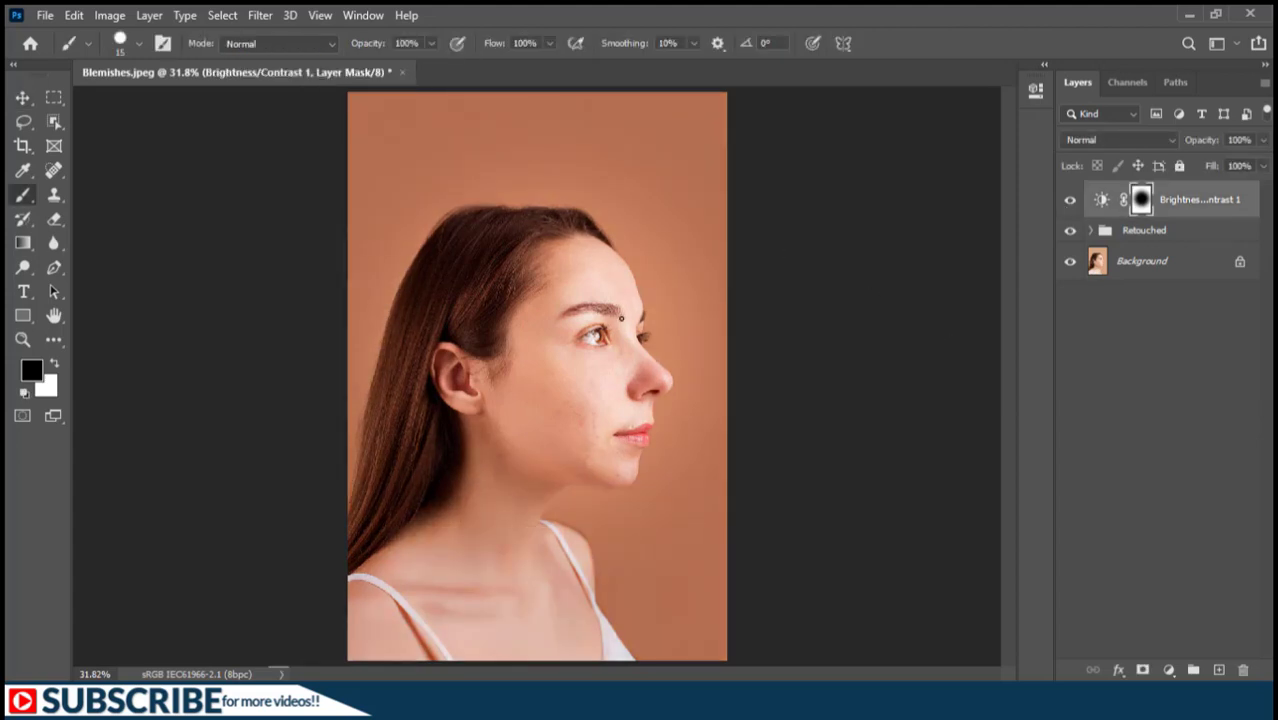
pyautogui.keyDown('alt'); pyautogui.click(1070, 261); pyautogui.keyUp('alt')
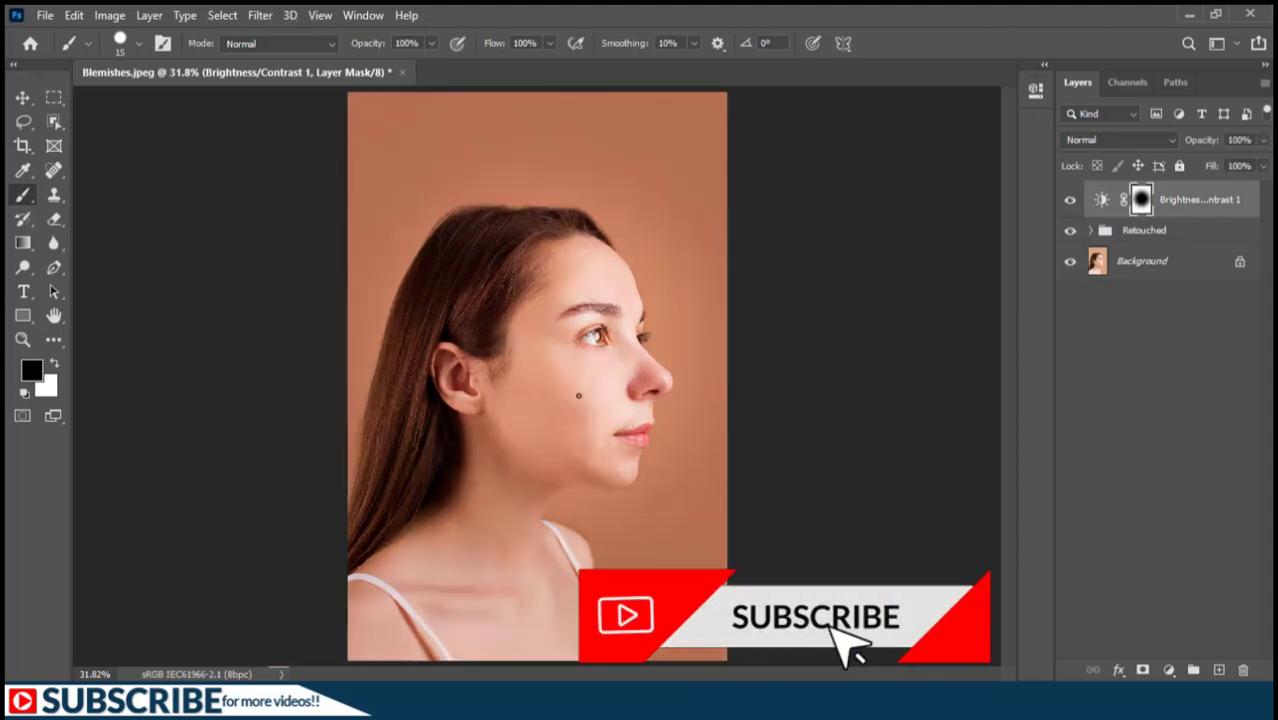